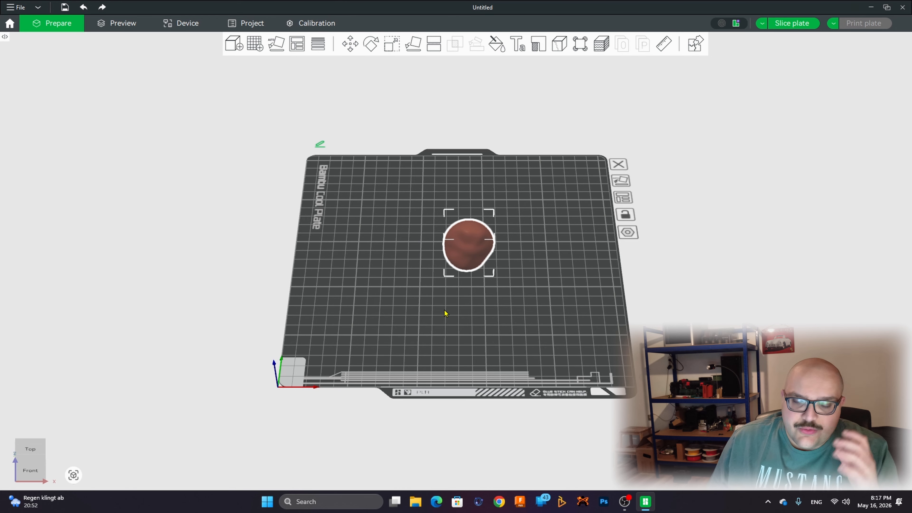
key(0)
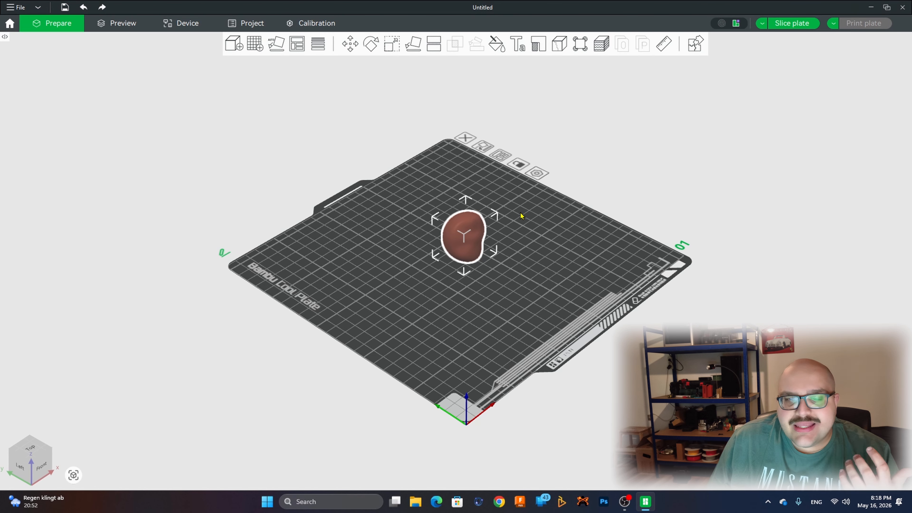
drag(535, 234, 520, 274)
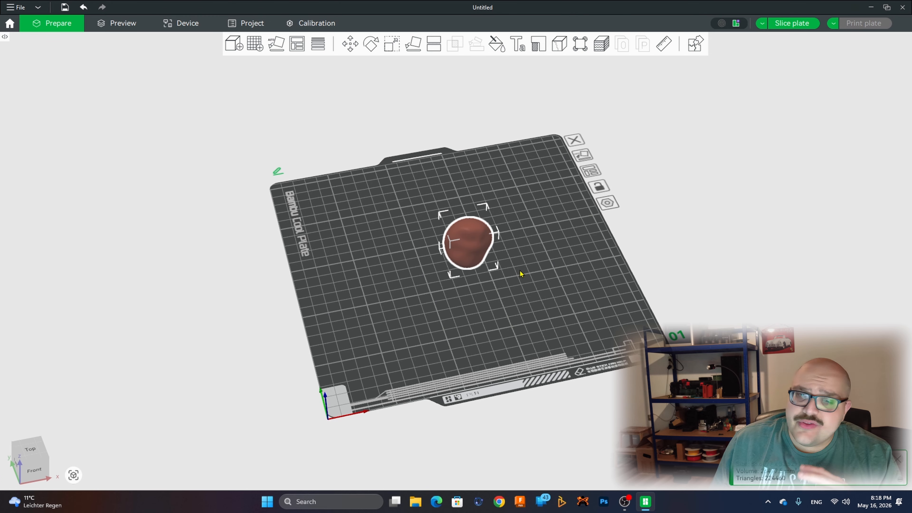
click(515, 292)
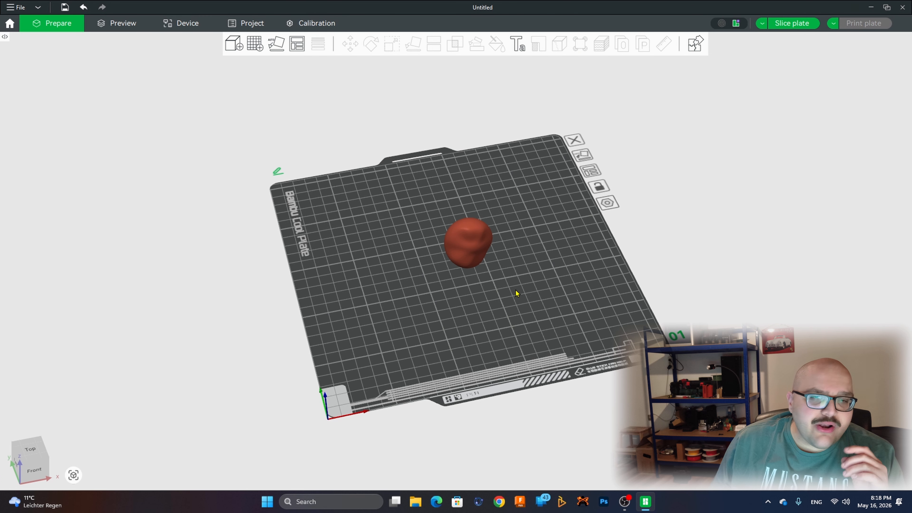
drag(581, 320, 550, 188)
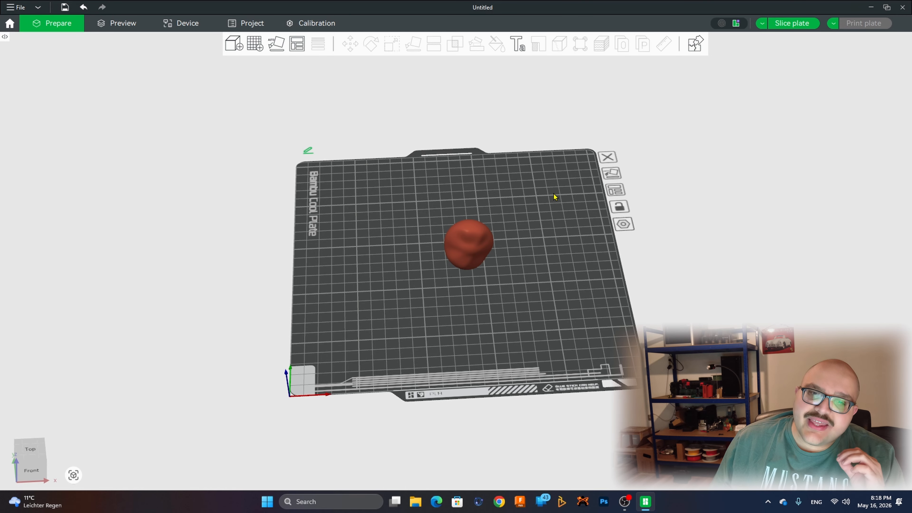
drag(555, 197, 621, 217)
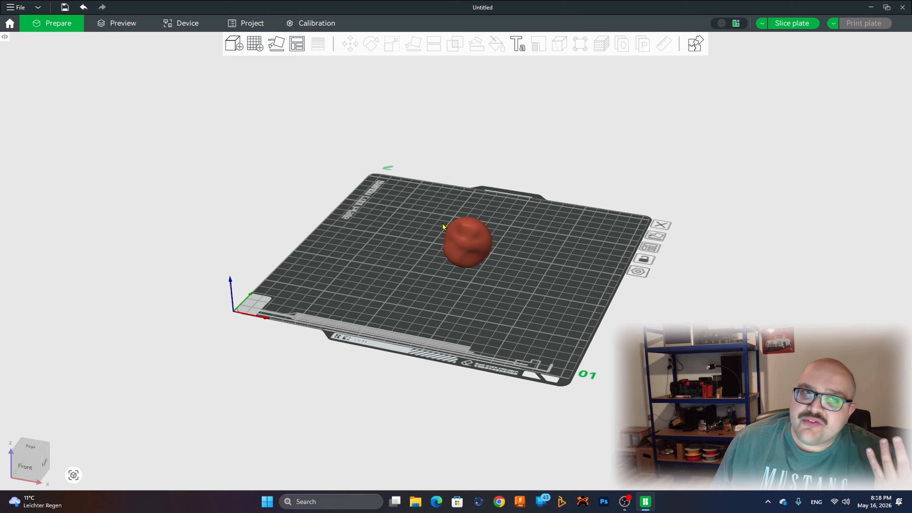
Step: Expand the collapsed sidebar with the printer, filament and process settings
click(5, 36)
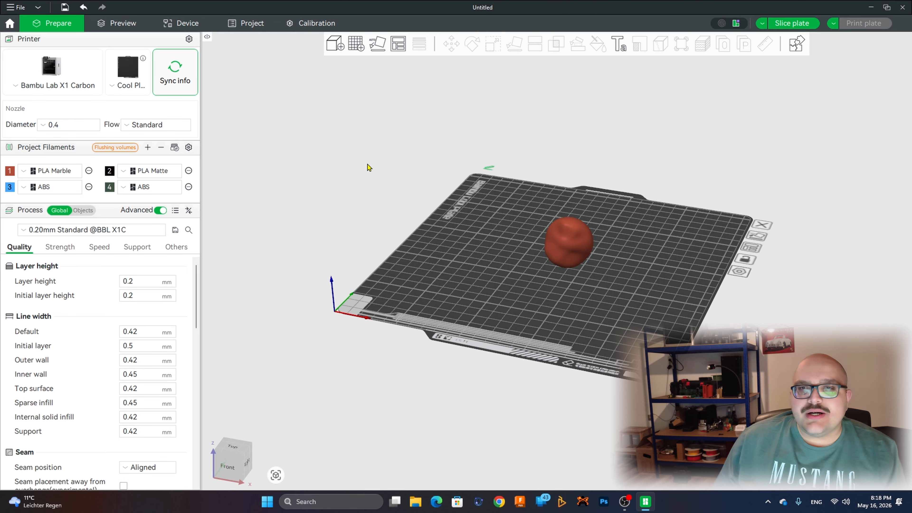
click(21, 41)
click(52, 44)
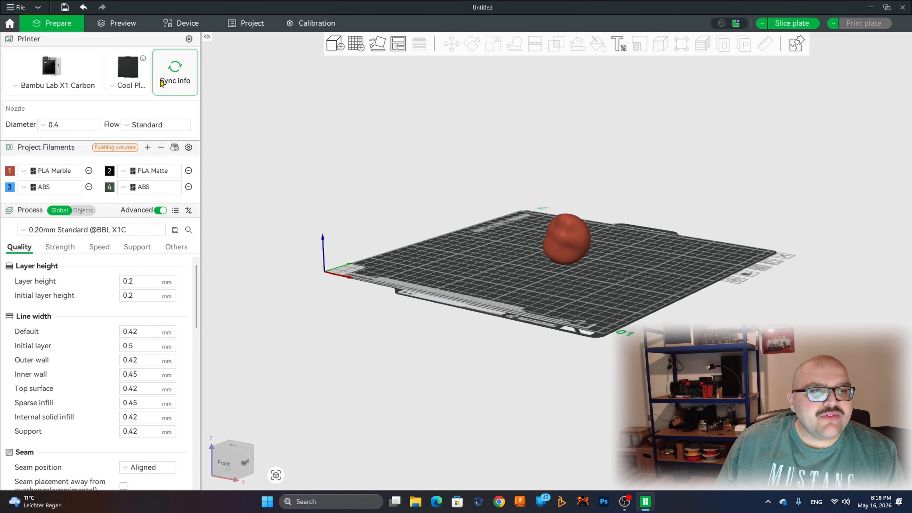
click(109, 41)
click(110, 39)
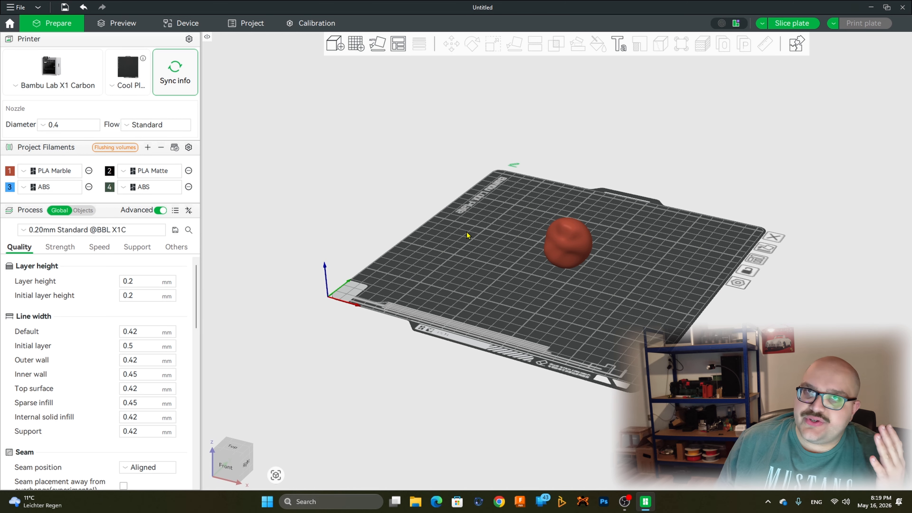
drag(466, 234, 489, 247)
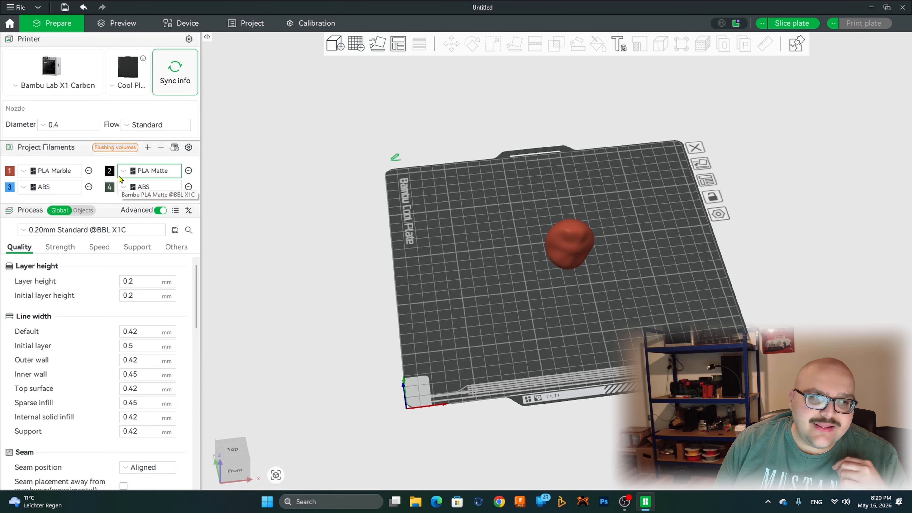
Step: Open the preset of filament 1, PLA Marble, review its basic information, print temperatures and volumetric speed limits, and close it
click(73, 169)
click(88, 171)
click(89, 171)
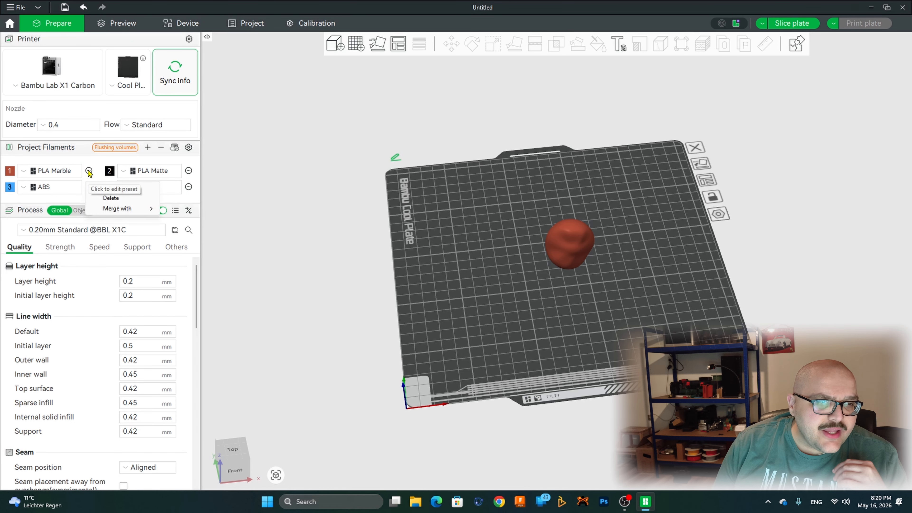
click(98, 189)
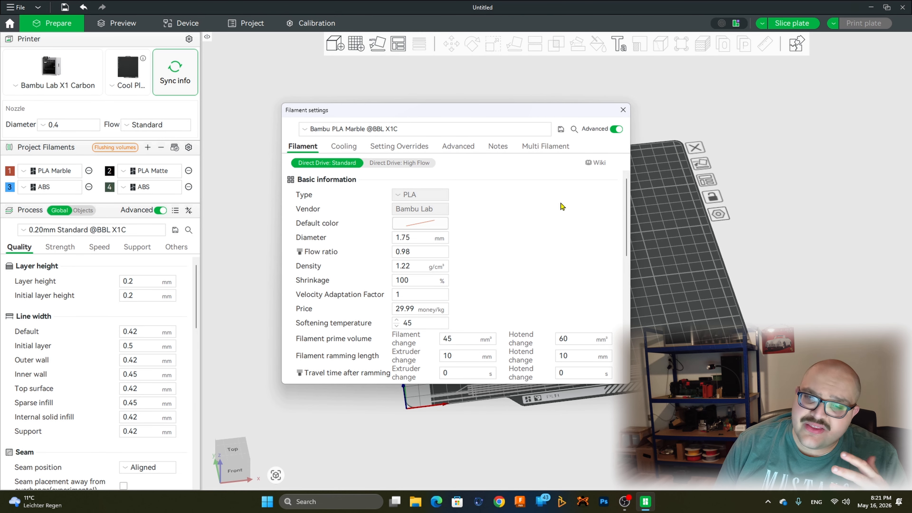
scroll(562, 206, down, 3)
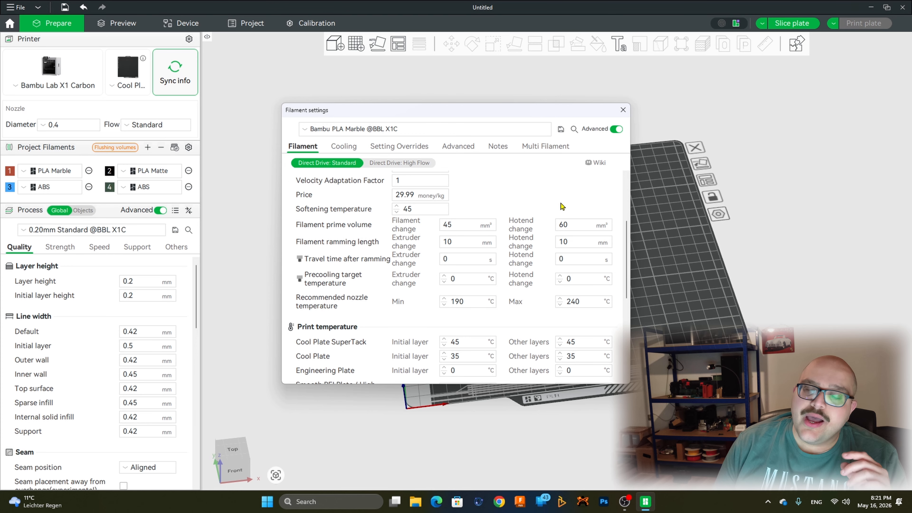
scroll(562, 206, down, 4)
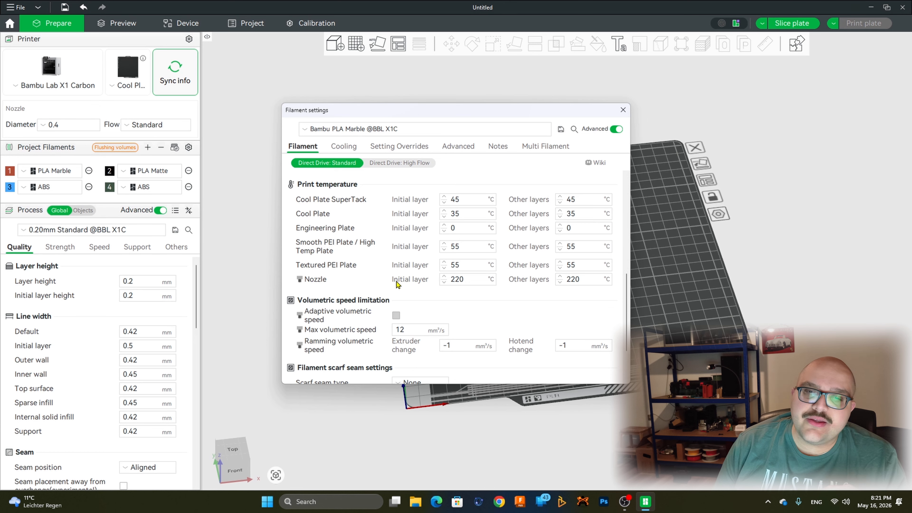
scroll(398, 284, down, 2)
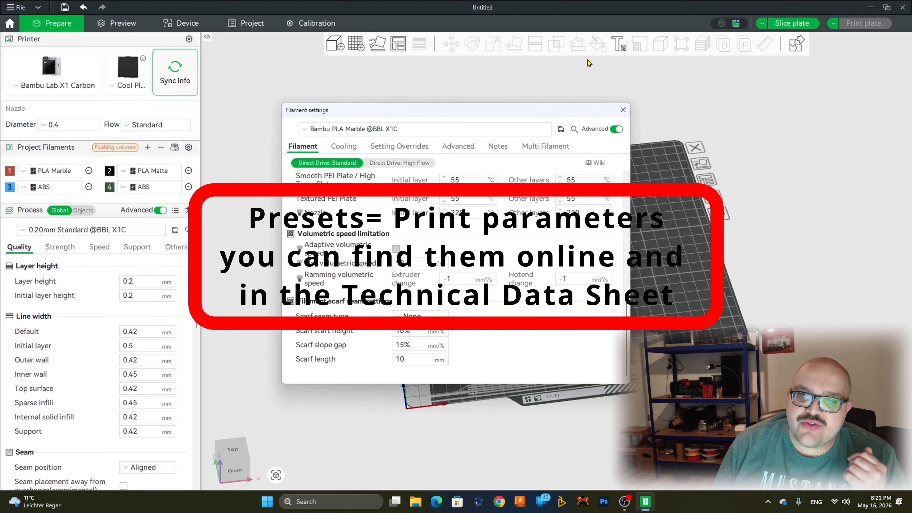
click(623, 110)
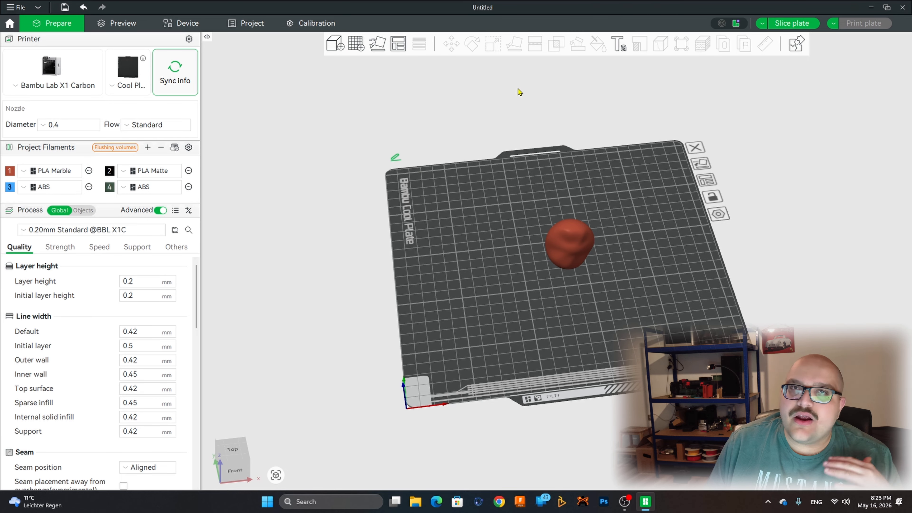
Step: Slice the plate, collapse the slicing result summary and inspect the seam line on the sliced model up close
click(793, 24)
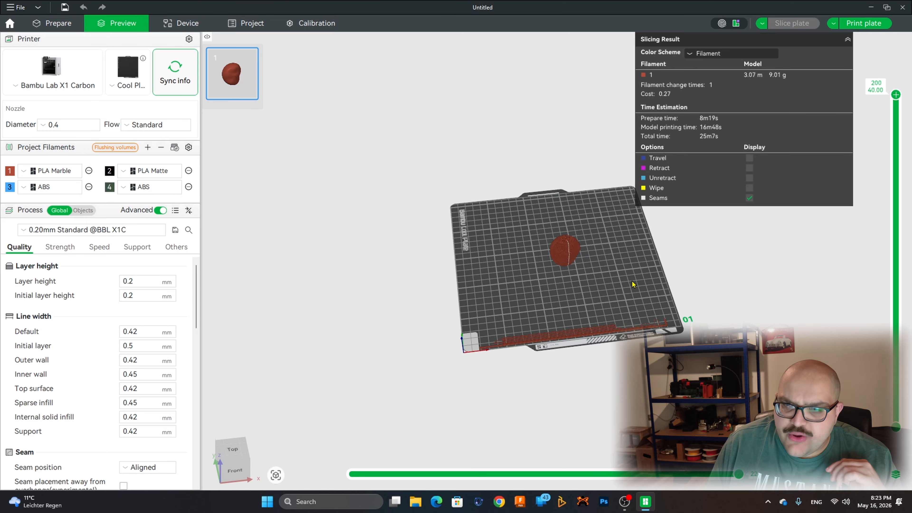
scroll(632, 281, up, 6)
scroll(633, 281, up, 8)
drag(599, 345, 615, 333)
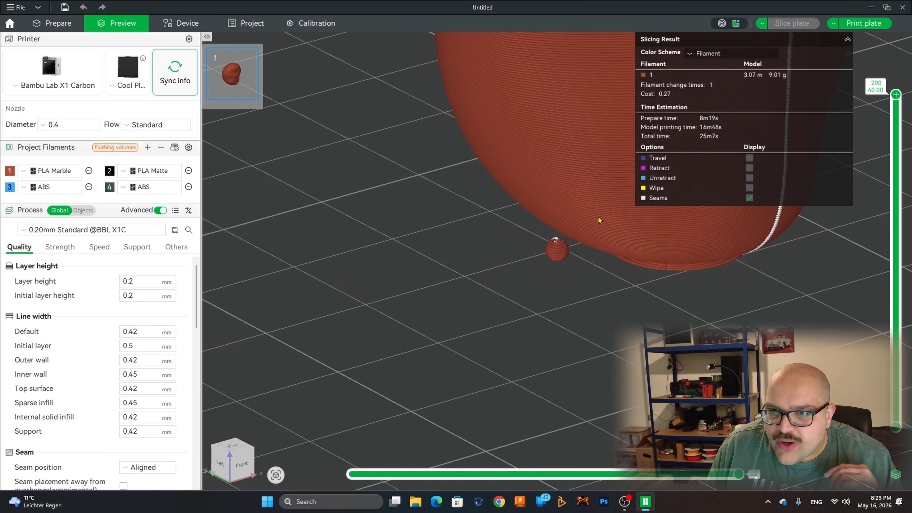
scroll(592, 196, up, 6)
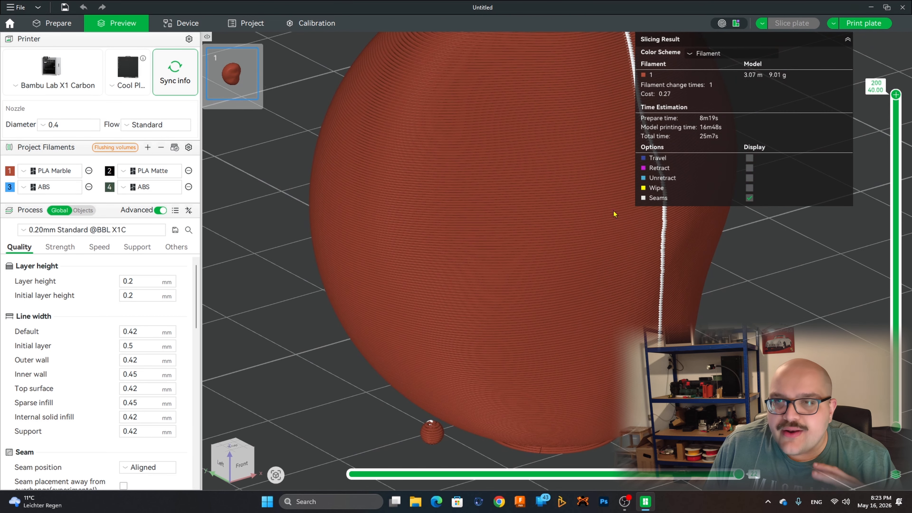
click(848, 39)
drag(623, 89, 588, 123)
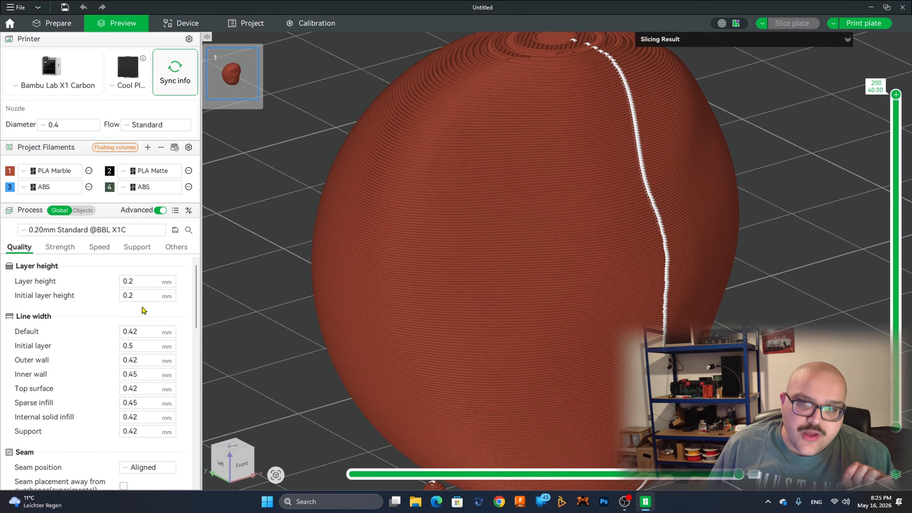
Step: Set the seam position in the process quality settings to Nearest
scroll(581, 80, down, 3)
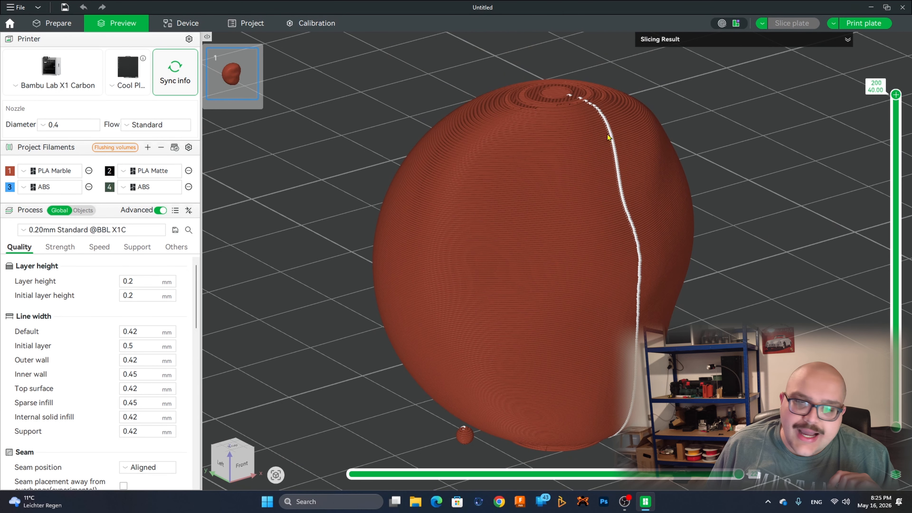
scroll(62, 446, down, 2)
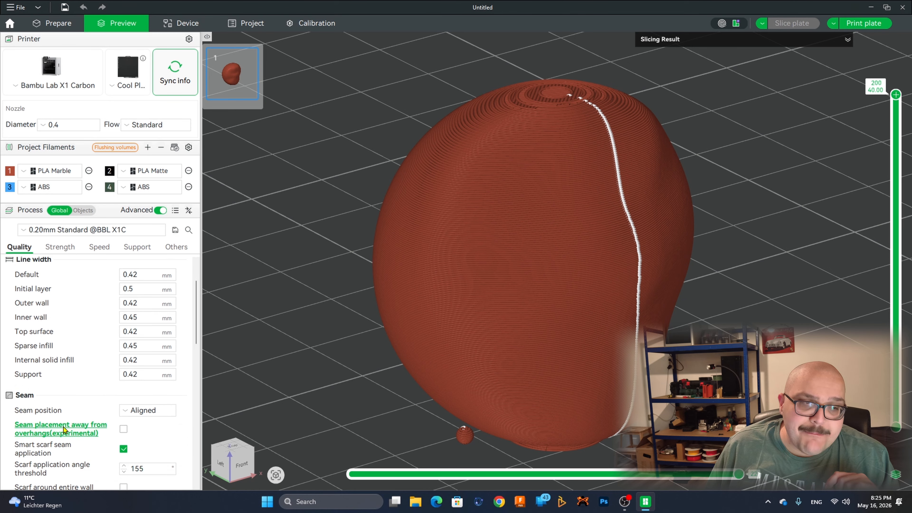
scroll(64, 429, down, 1)
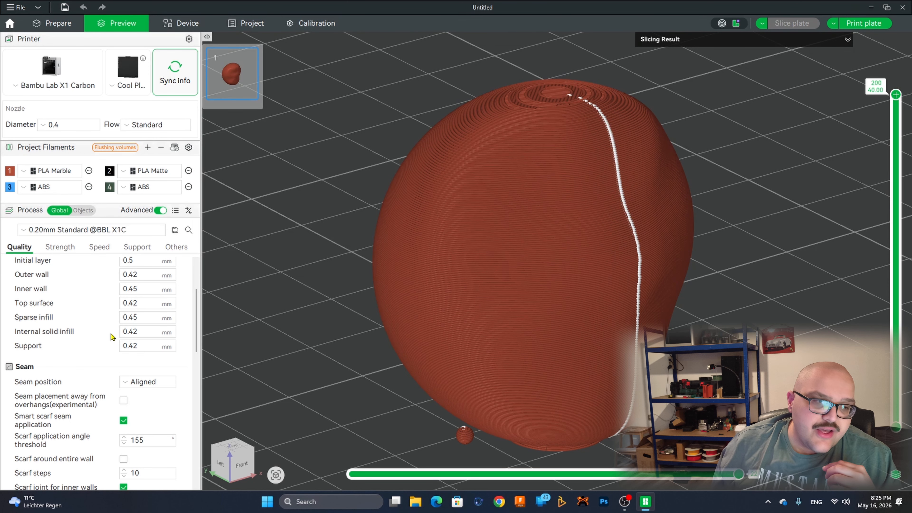
scroll(158, 328, down, 2)
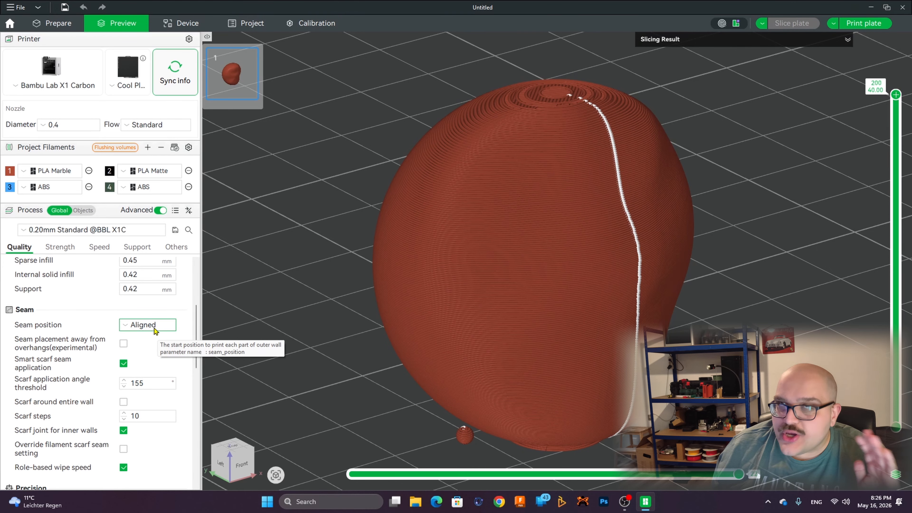
click(147, 324)
click(151, 341)
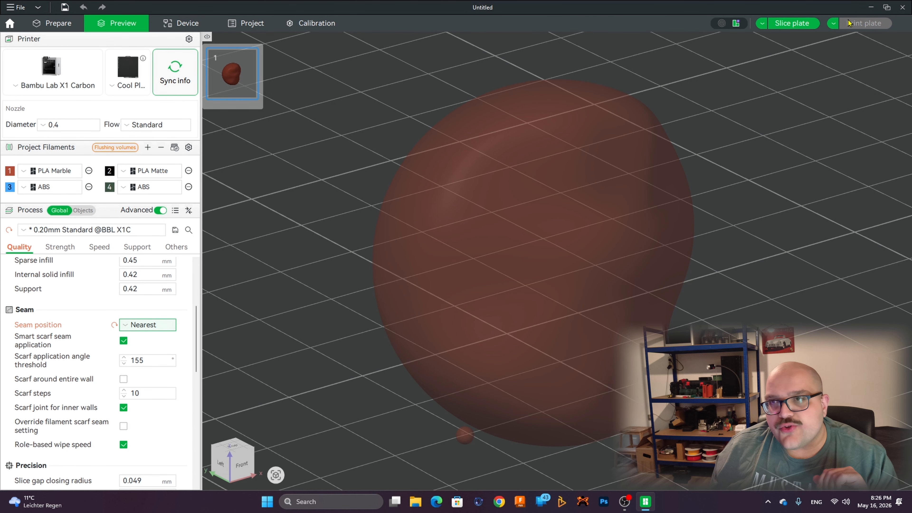
Step: Slice the plate again and inspect the seam placement around the model
click(792, 23)
drag(743, 204, 787, 224)
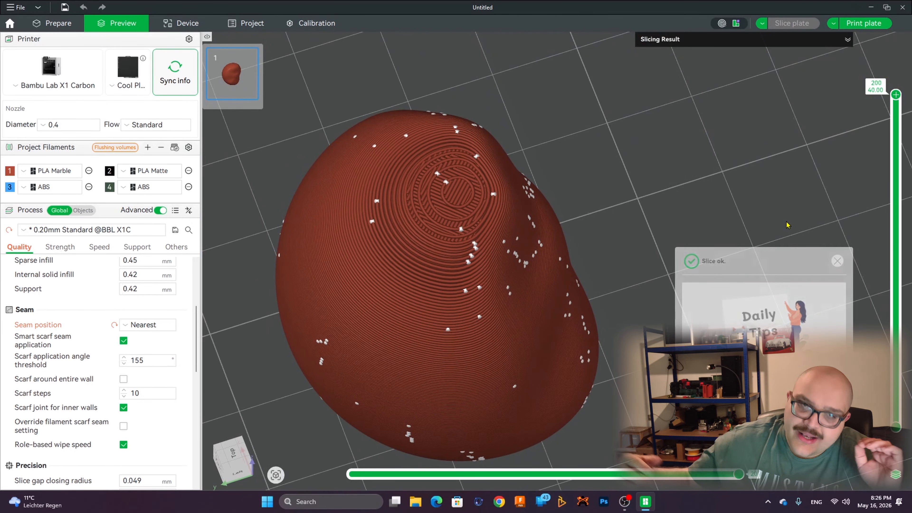
scroll(787, 225, down, 5)
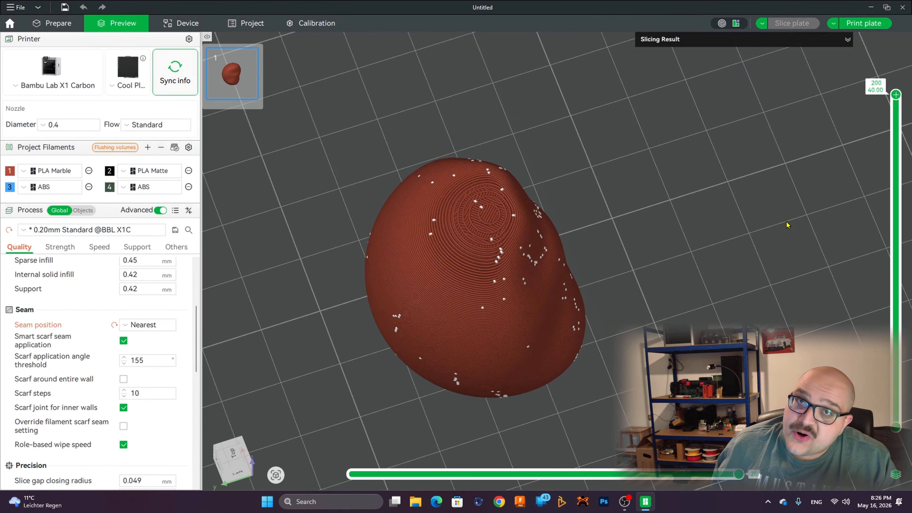
drag(787, 224, 727, 220)
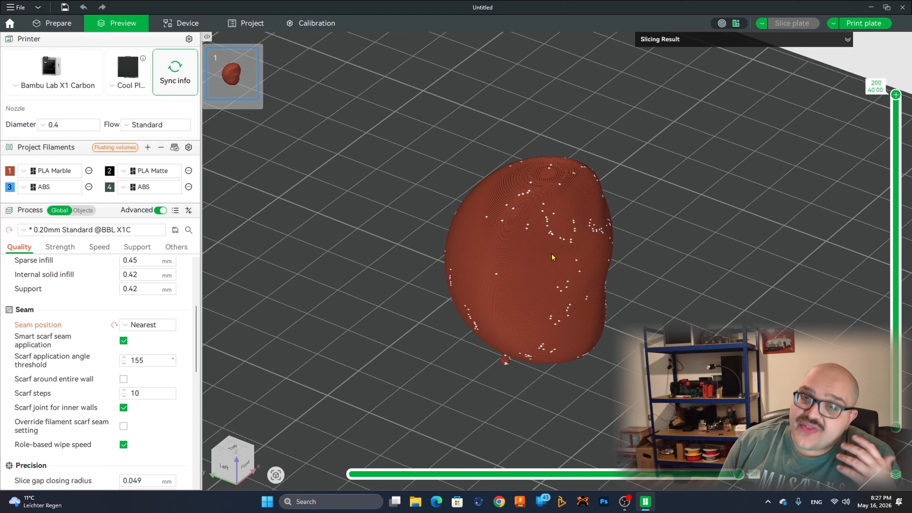
Step: Review the precision settings and the ironing type options in the process quality settings, keeping No ironing
scroll(140, 356, down, 5)
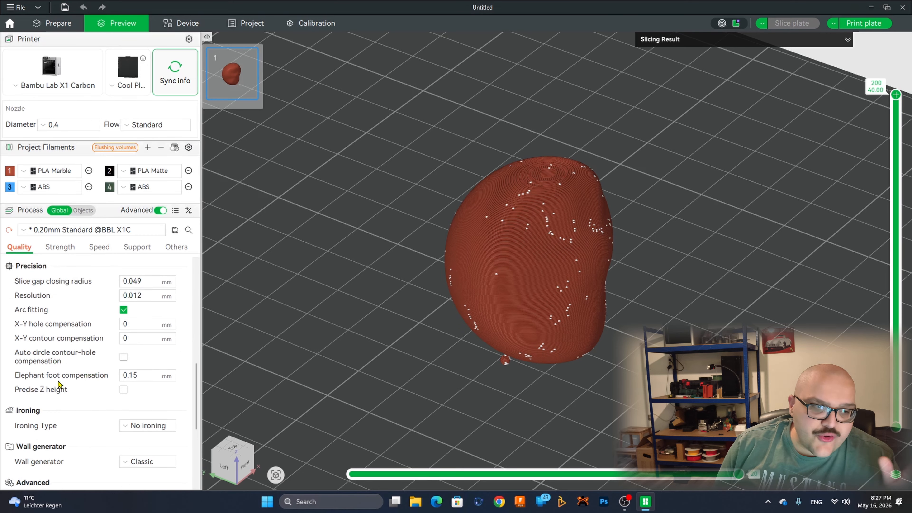
scroll(68, 384, down, 1)
scroll(129, 363, down, 1)
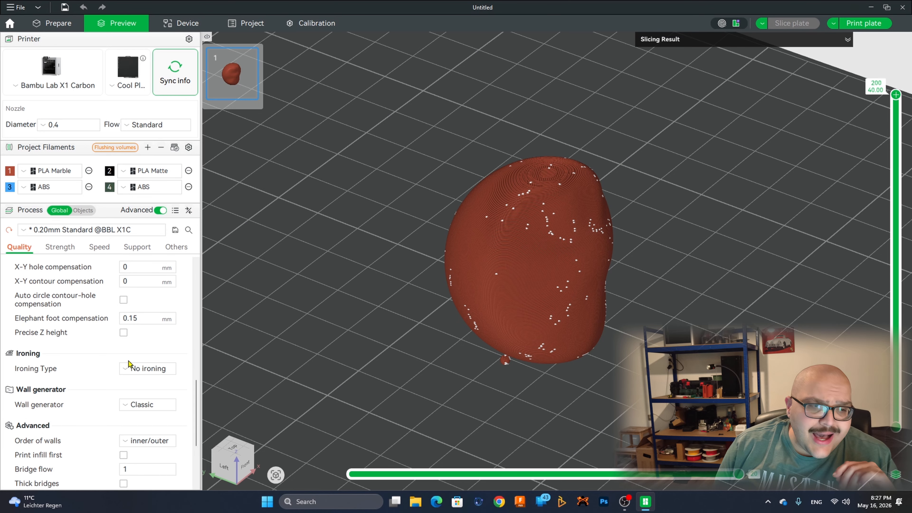
scroll(130, 362, down, 1)
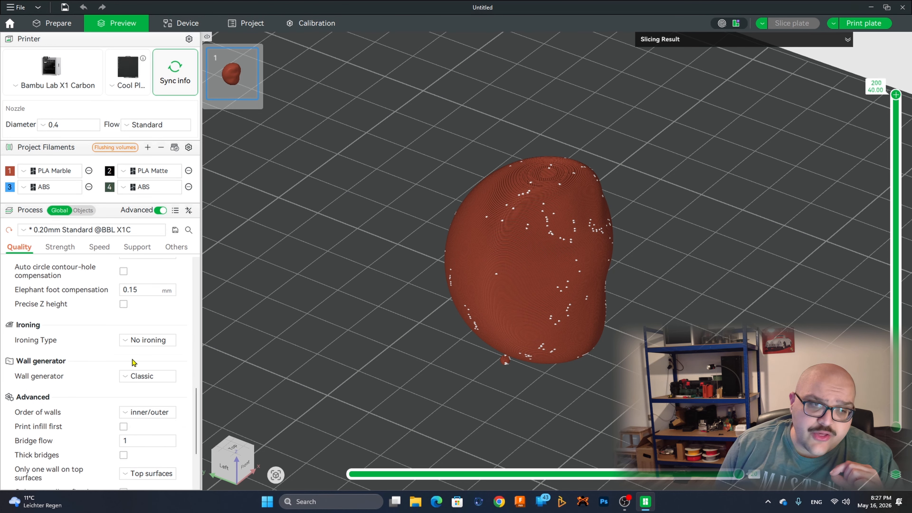
click(130, 345)
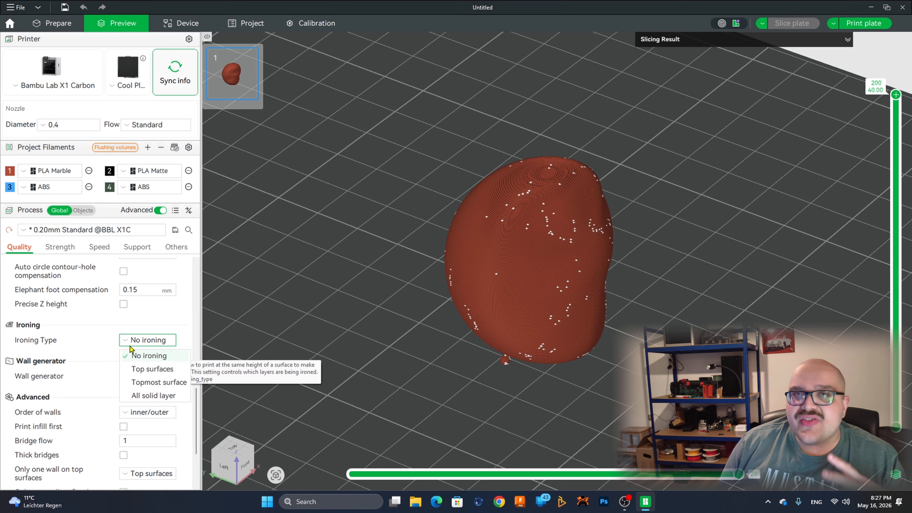
click(130, 347)
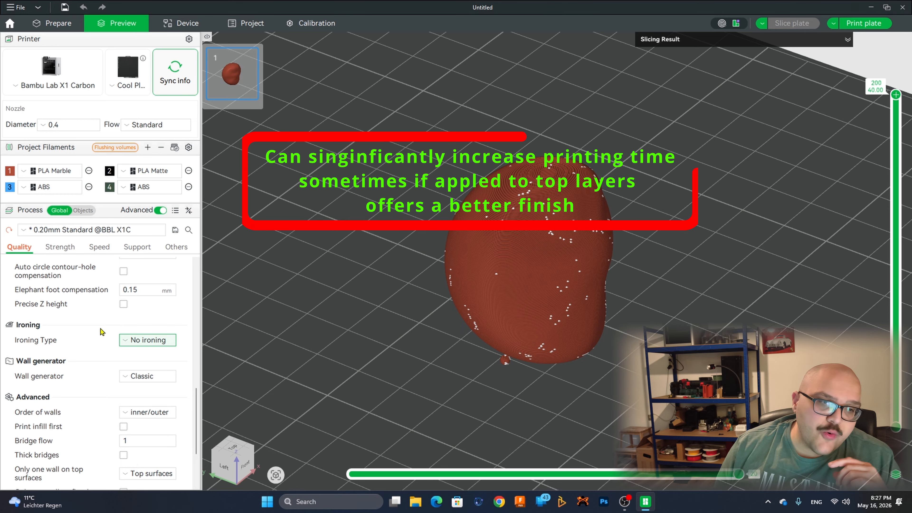
click(147, 340)
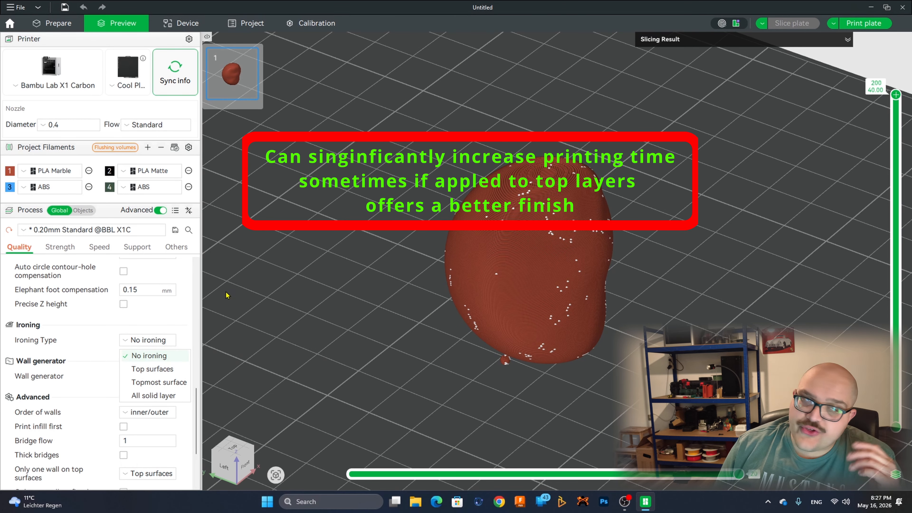
click(153, 340)
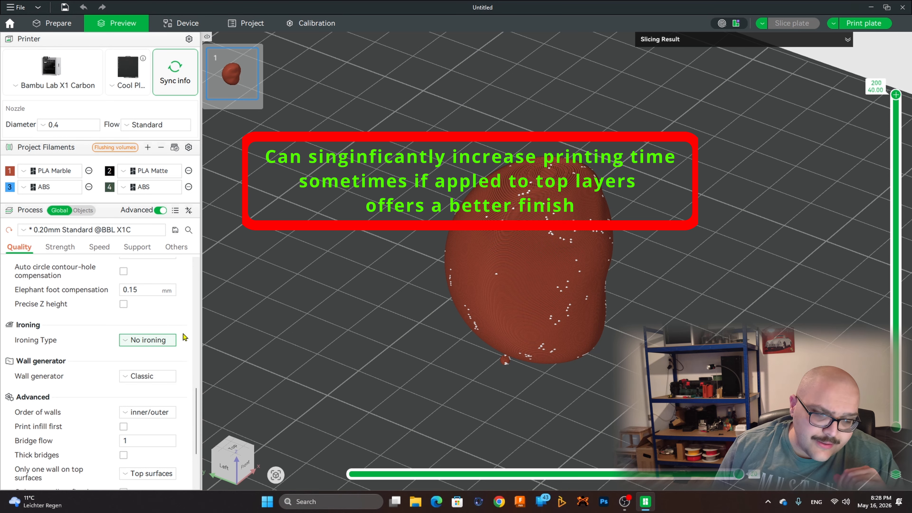
click(154, 341)
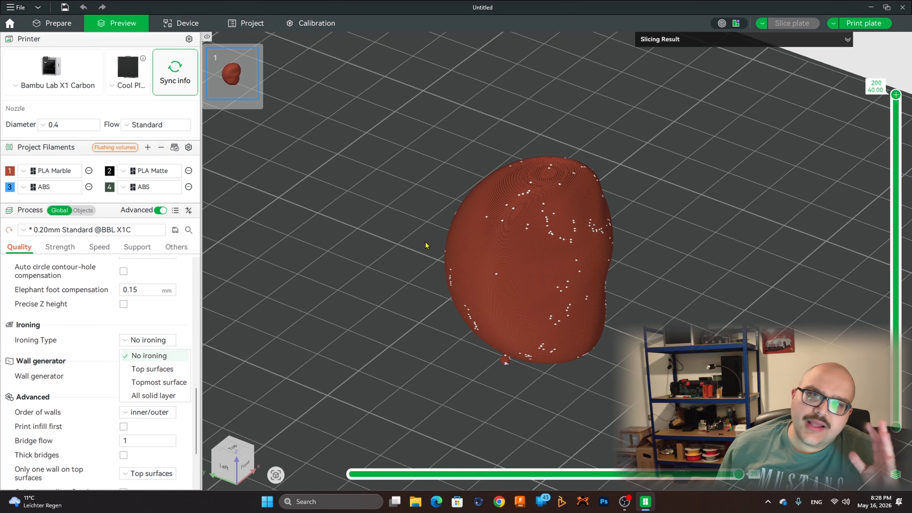
click(168, 357)
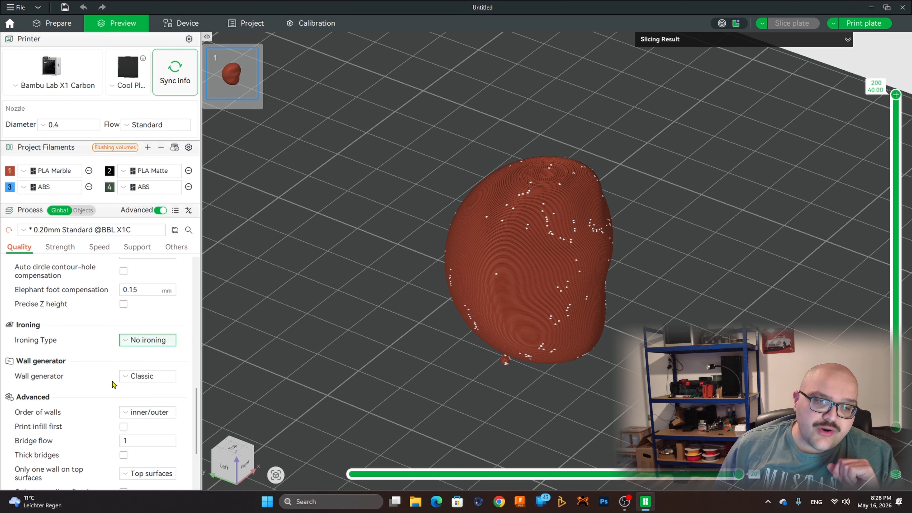
Step: Review the wall generator options, Classic and Arachne, and keep Classic
click(122, 378)
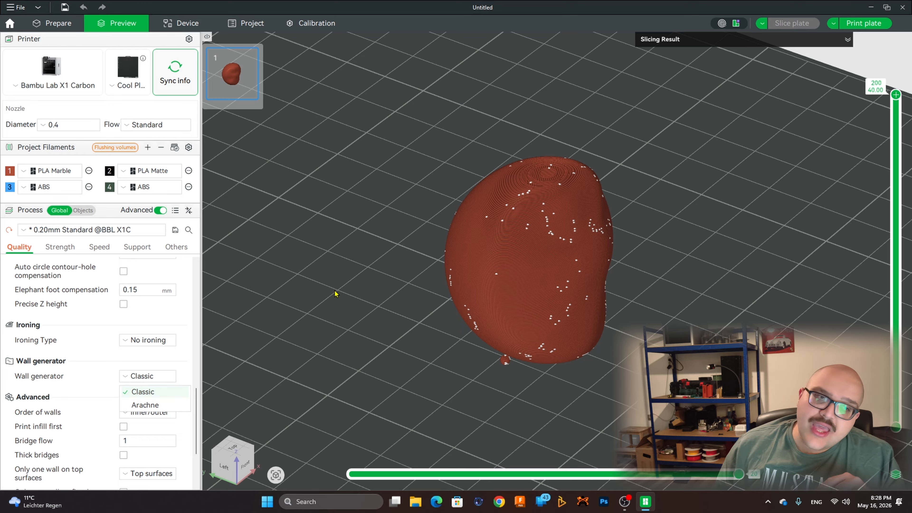
click(155, 391)
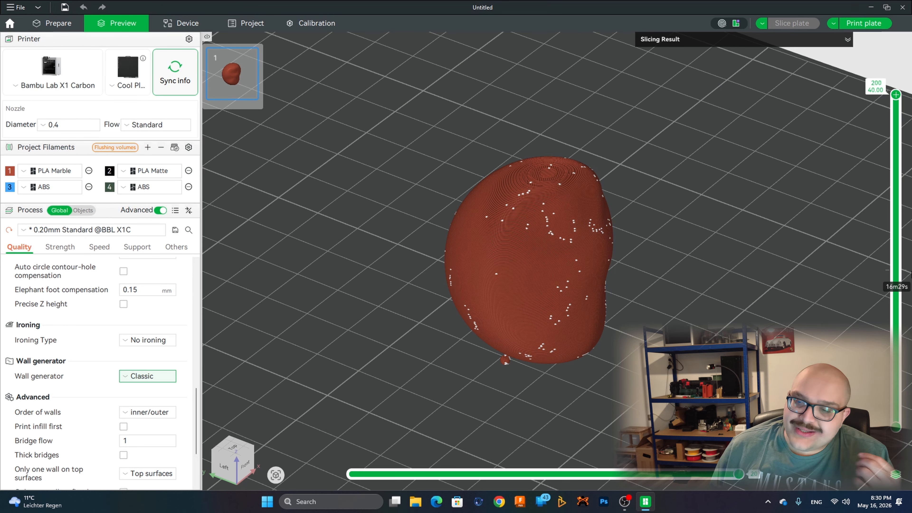
mouse_move(734, 476)
mouse_down()
mouse_move(706, 476)
mouse_move(751, 475)
mouse_up()
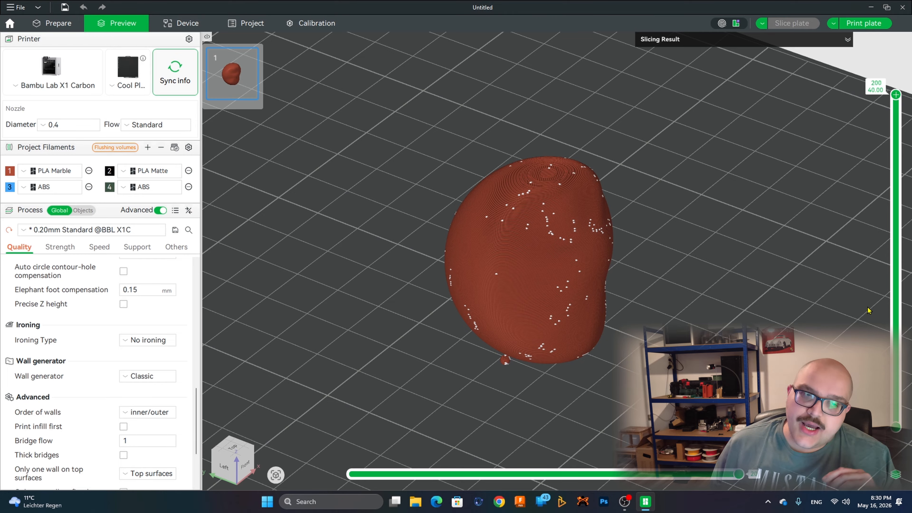
scroll(442, 234, down, 2)
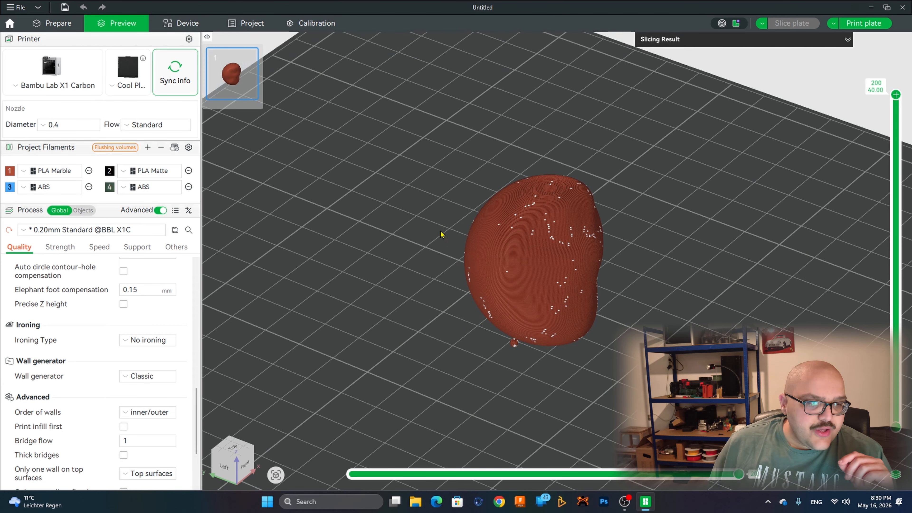
Step: Review the process strength settings, from wall loops and top/bottom shells through sparse infill to the advanced infill options
click(60, 247)
scroll(143, 272, up, 4)
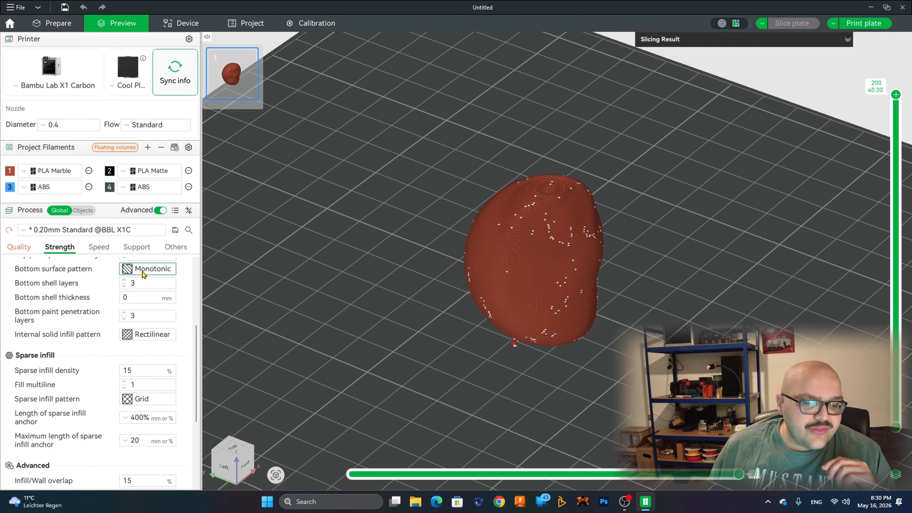
scroll(142, 271, up, 4)
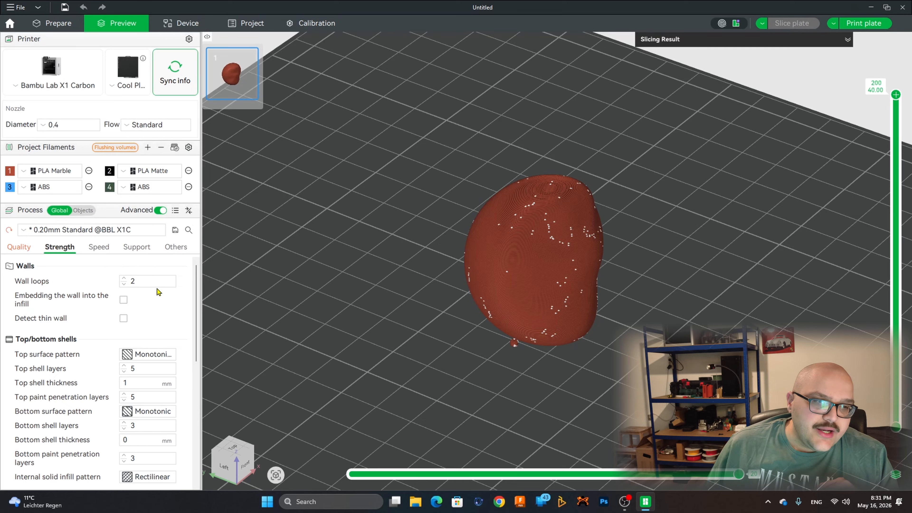
scroll(157, 289, down, 3)
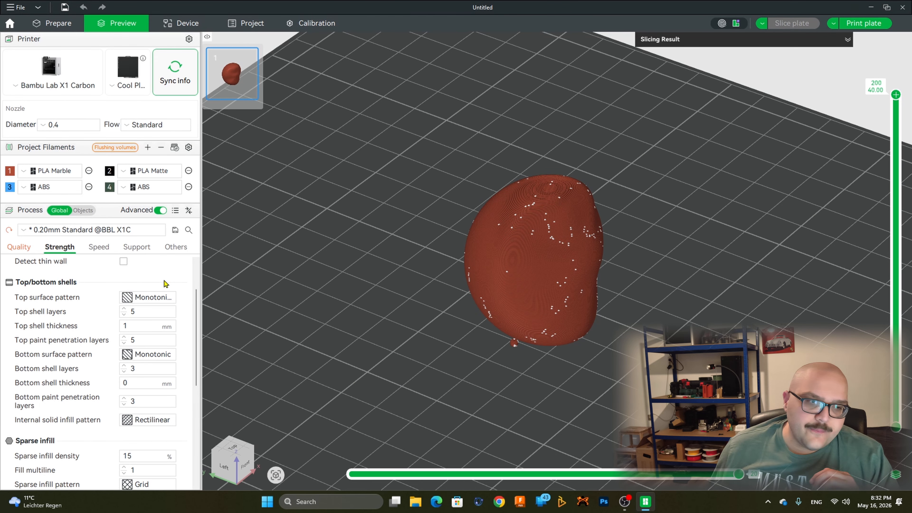
scroll(164, 281, down, 3)
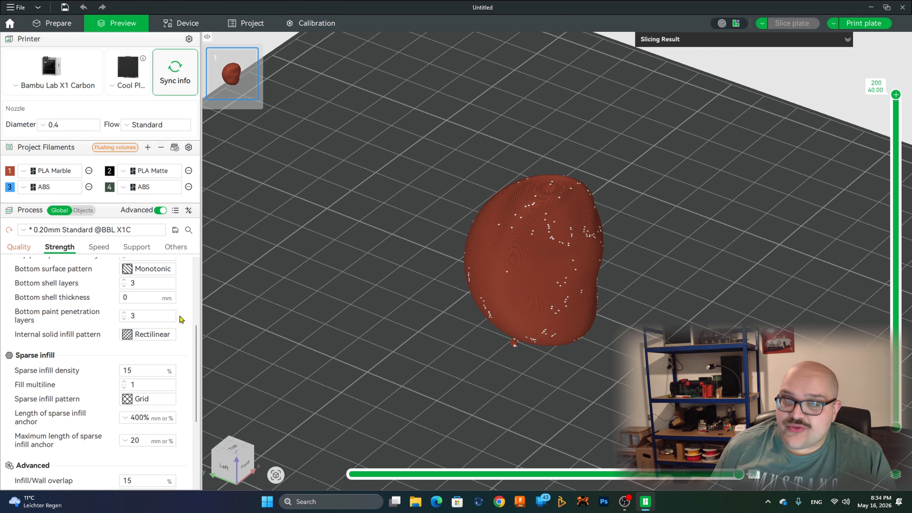
scroll(179, 317, down, 5)
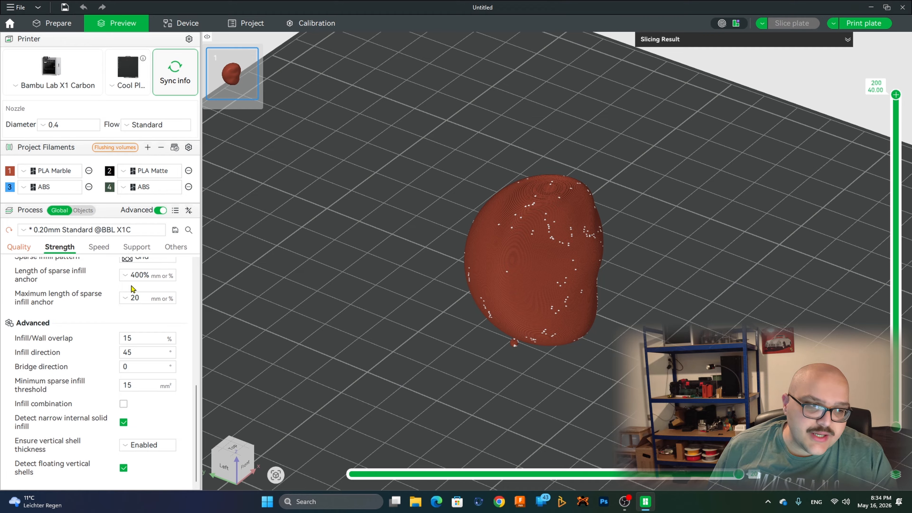
Step: Review the process speed settings for the initial layer, other layers, travel and acceleration
click(99, 248)
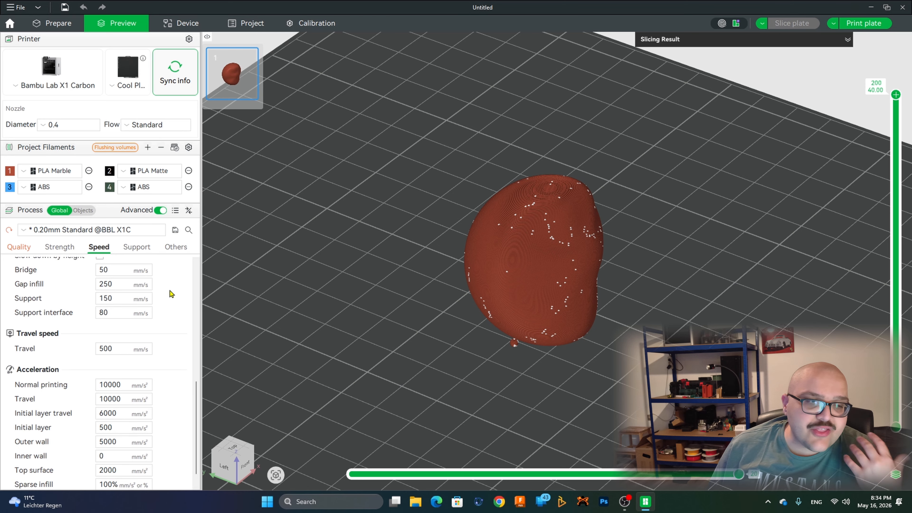
scroll(171, 294, up, 6)
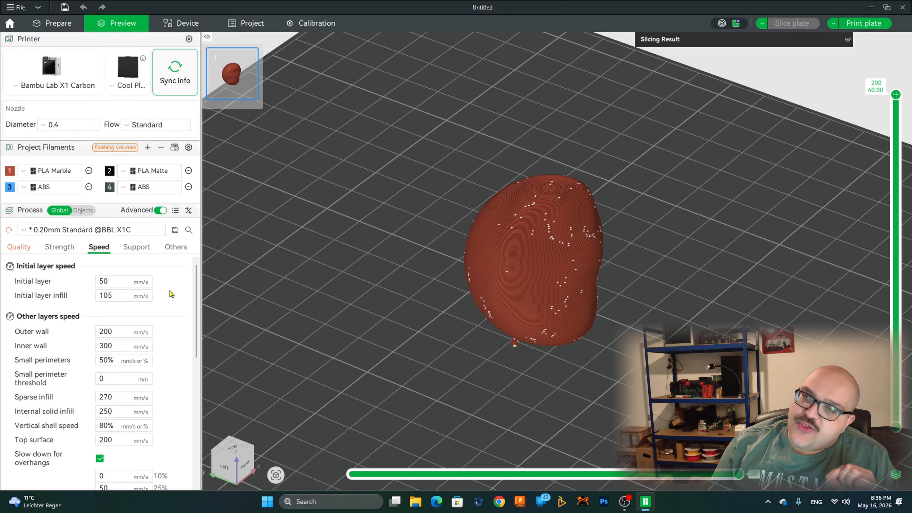
scroll(170, 291, down, 10)
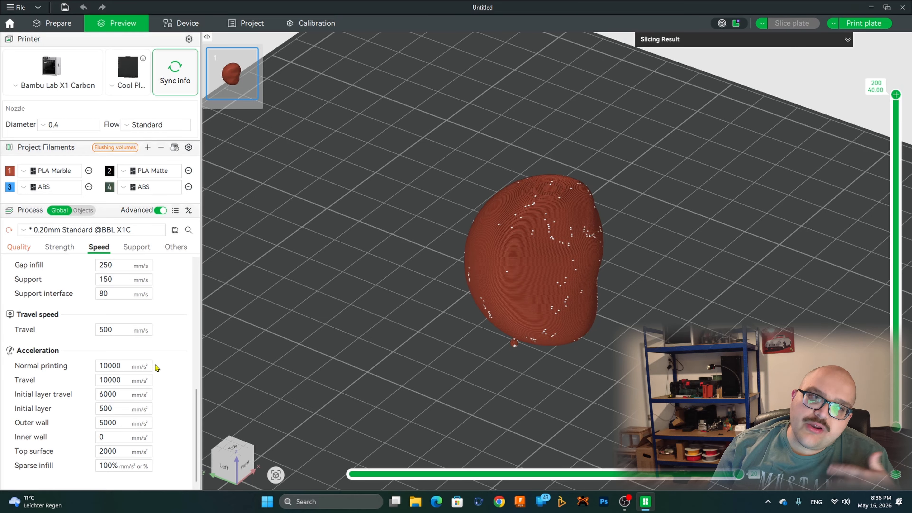
Step: Enable support generation in the process support settings
click(143, 251)
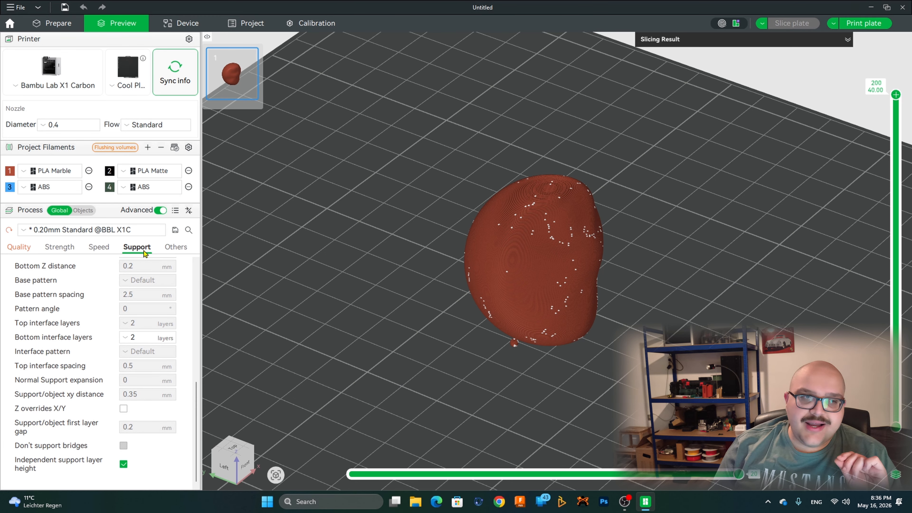
scroll(82, 302, up, 10)
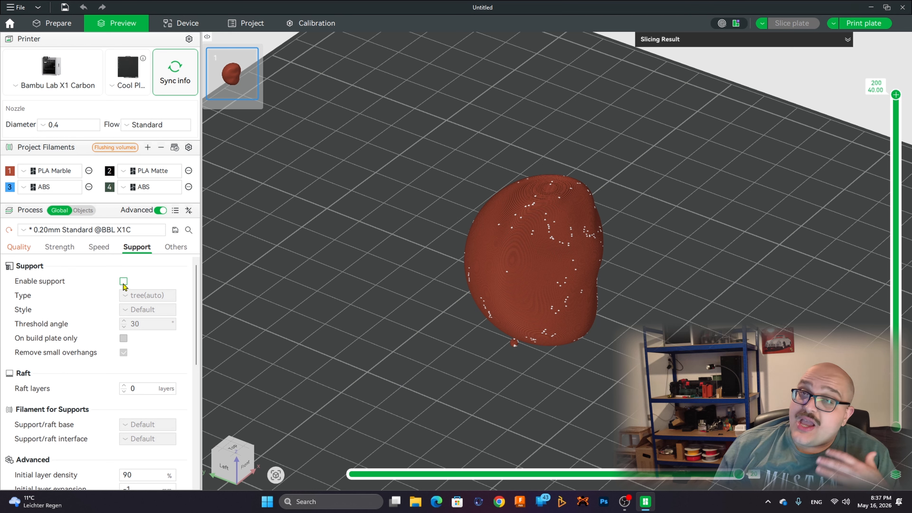
click(123, 282)
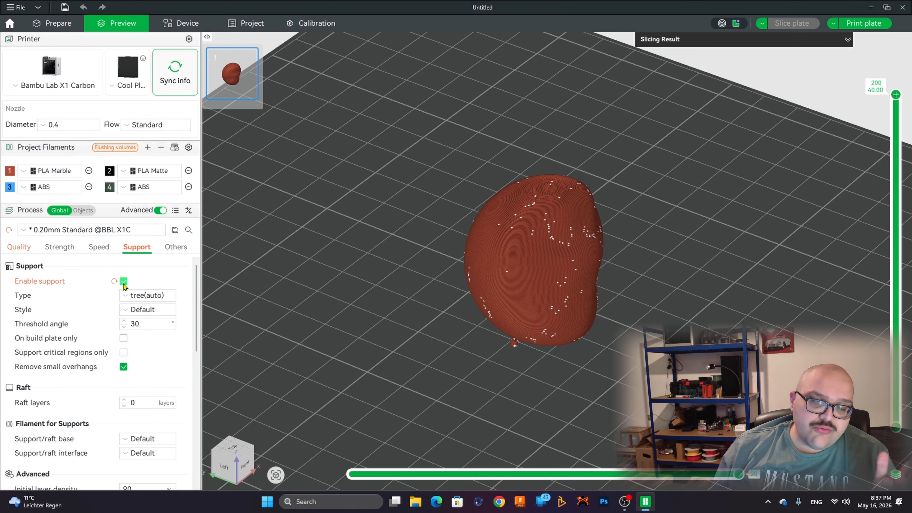
Step: Look through the available support types and keep tree(auto)
click(165, 296)
click(166, 298)
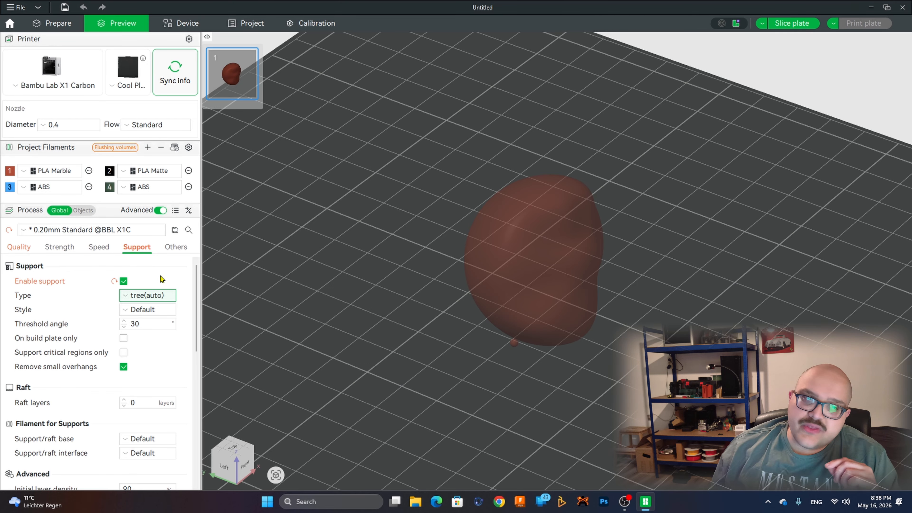
click(157, 296)
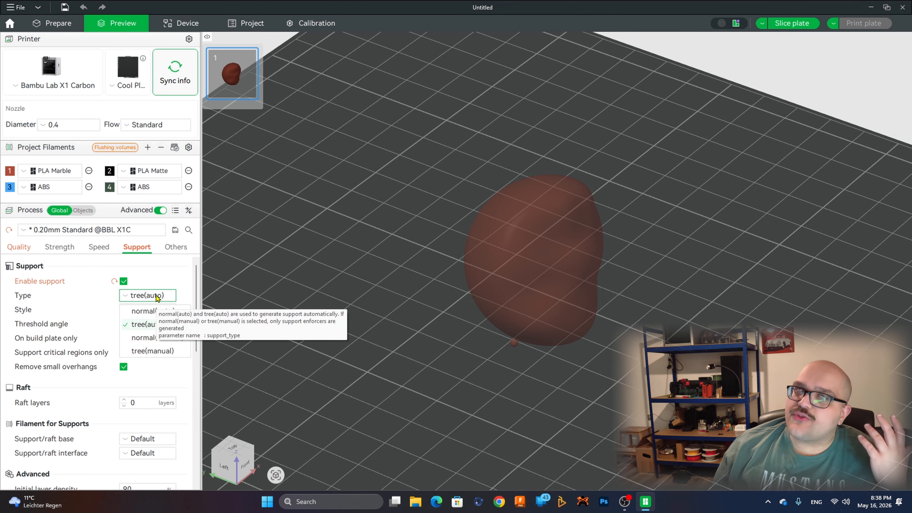
click(157, 295)
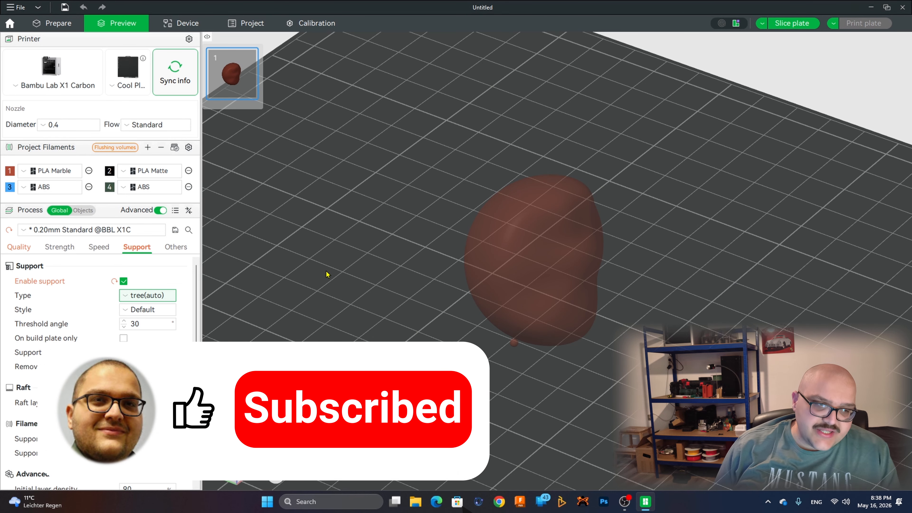
Step: Review the remaining support settings, including raft, support filament, advanced distances and patterns, and tree support branches
scroll(328, 275, down, 1)
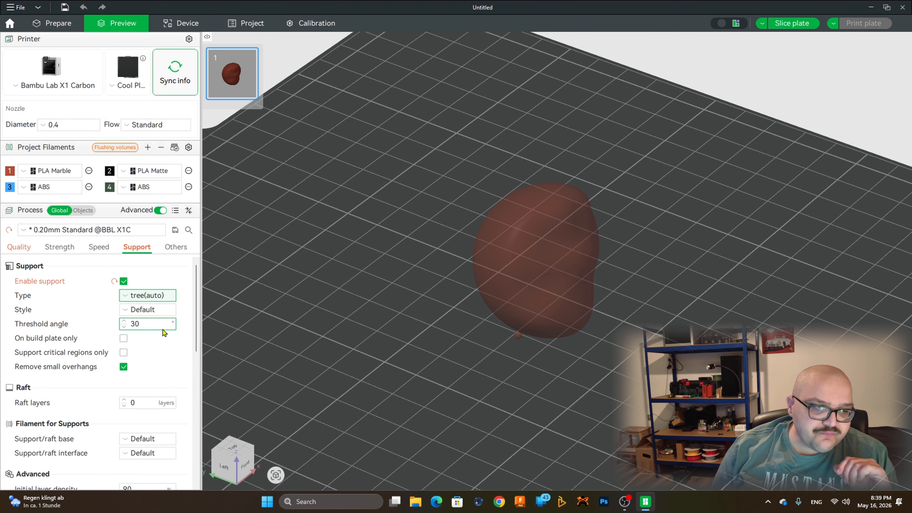
scroll(163, 331, down, 4)
scroll(163, 332, down, 8)
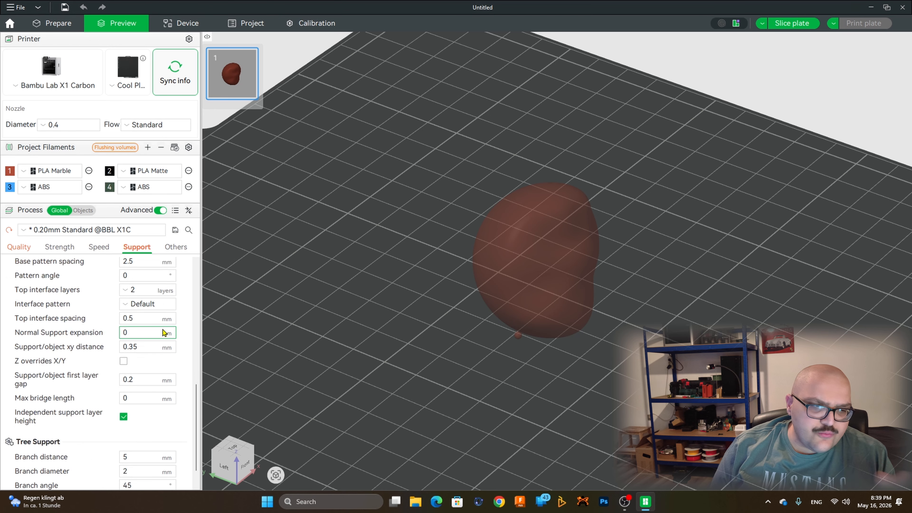
scroll(160, 359, up, 8)
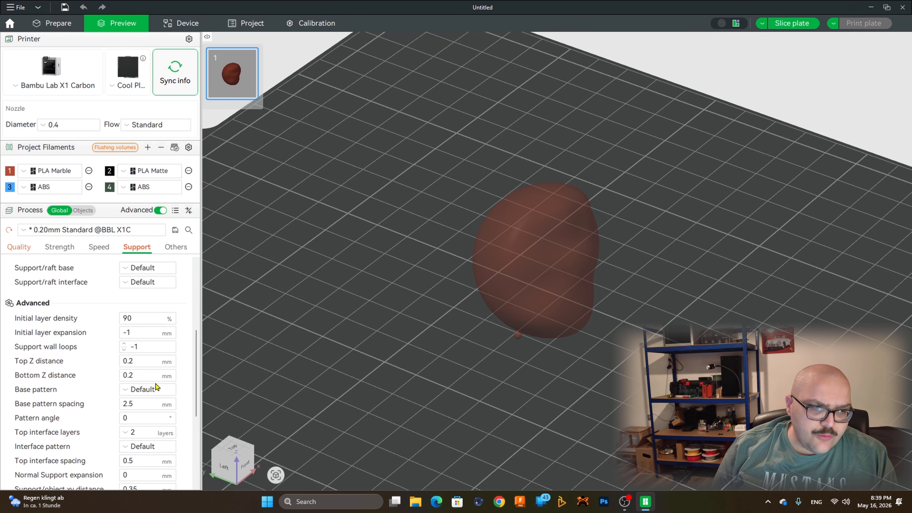
scroll(157, 385, up, 3)
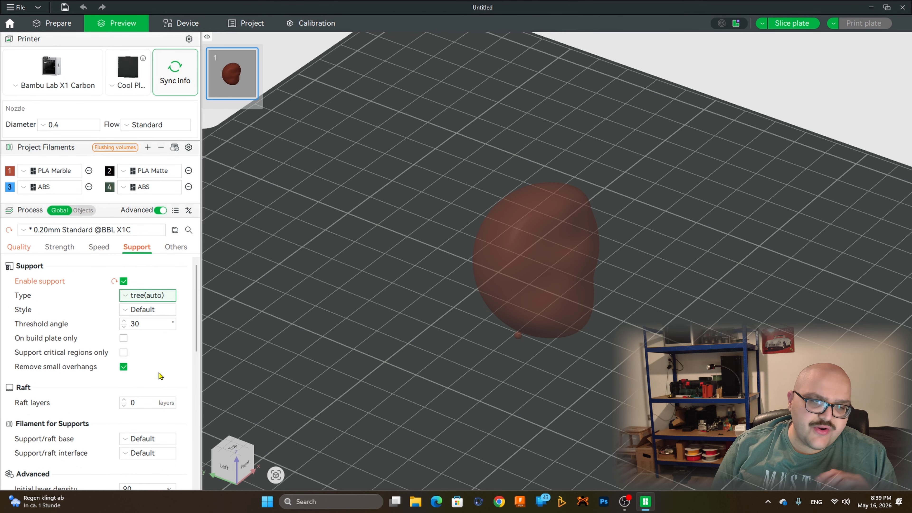
Step: Review the bed adhesion settings and the brim type options among the other process settings, keeping Auto
click(175, 247)
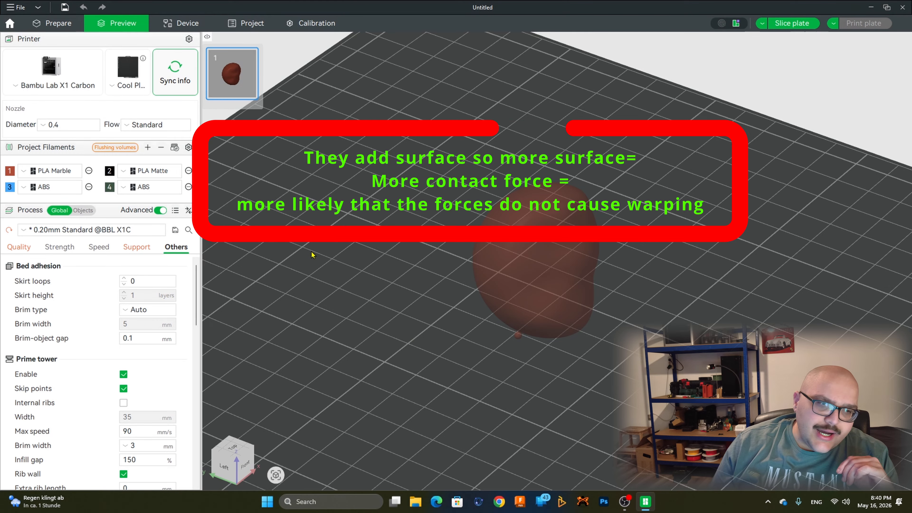
click(131, 315)
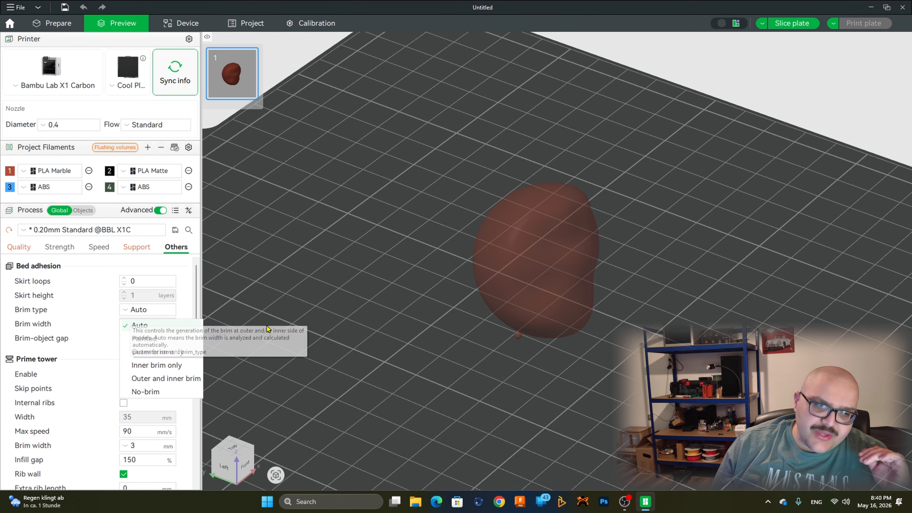
click(171, 309)
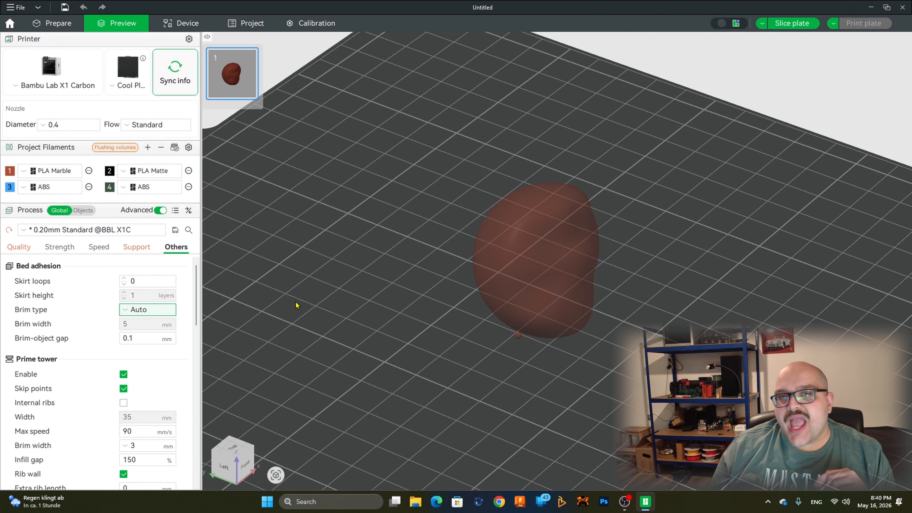
scroll(531, 209, down, 3)
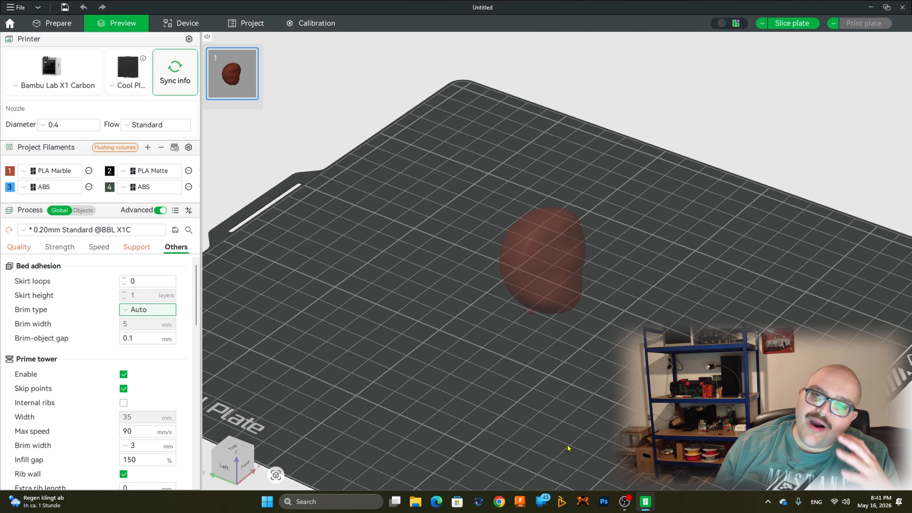
Step: Review the remaining process settings, from prime tower and flush options to G-code output, post-processing scripts and notes
scroll(574, 345, down, 3)
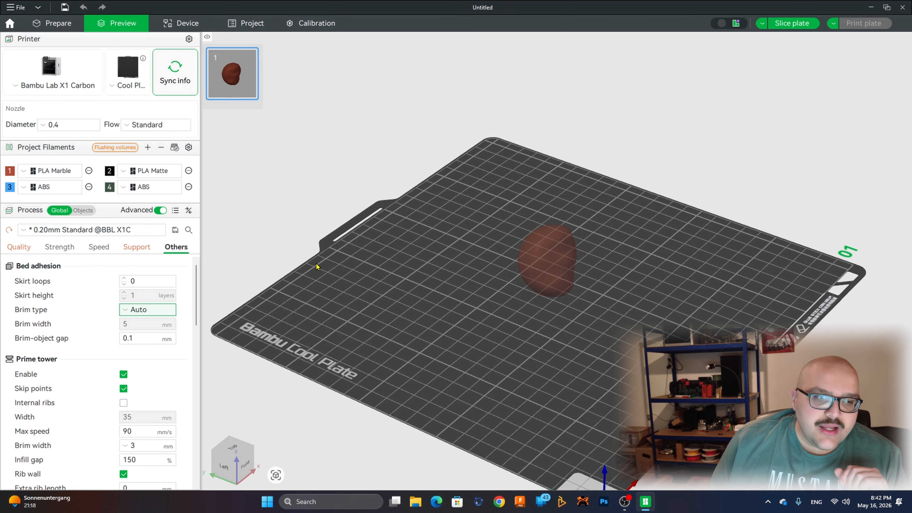
scroll(98, 305, down, 2)
scroll(81, 303, up, 1)
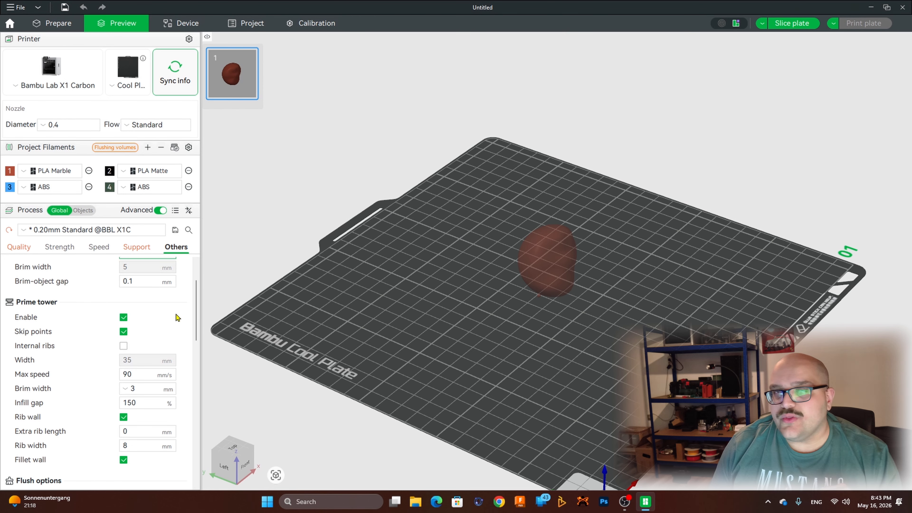
scroll(177, 317, down, 10)
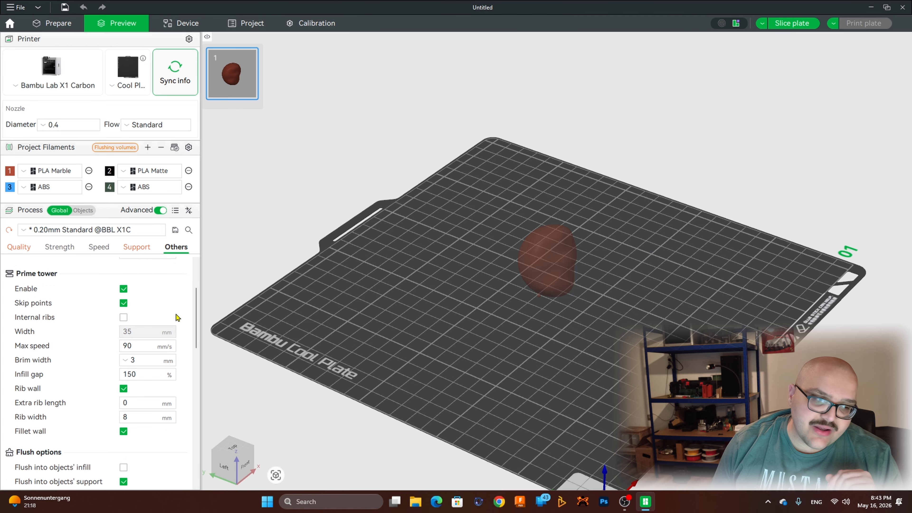
scroll(176, 317, down, 4)
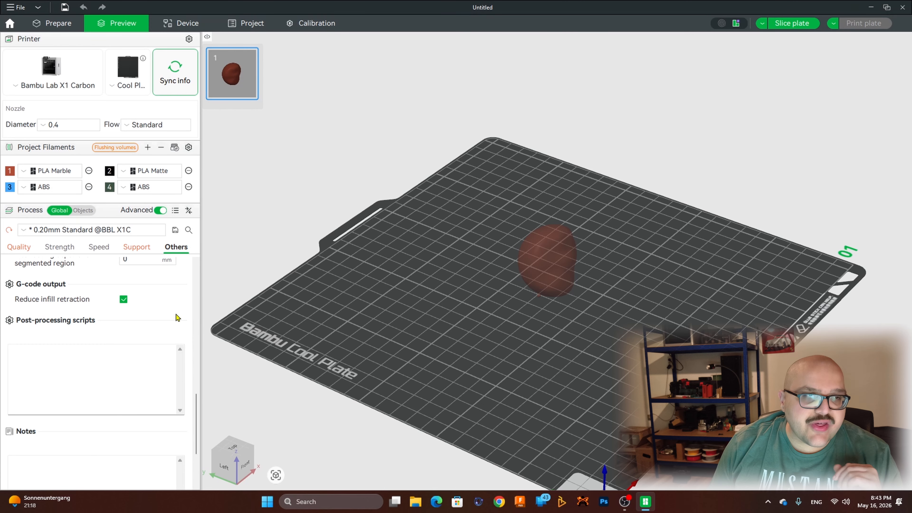
Step: Apply adaptive variable layer height to the pebble model with Quality / Speed set to 0.04
click(68, 23)
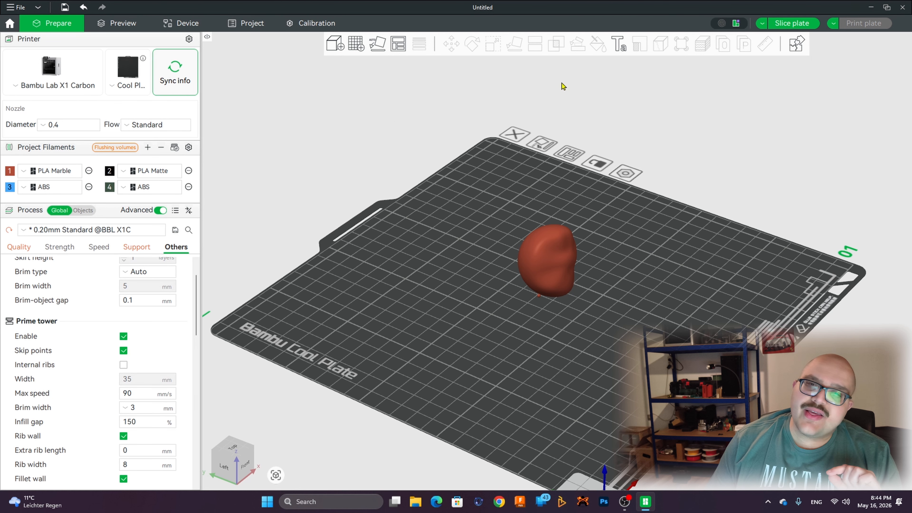
drag(387, 285, 603, 289)
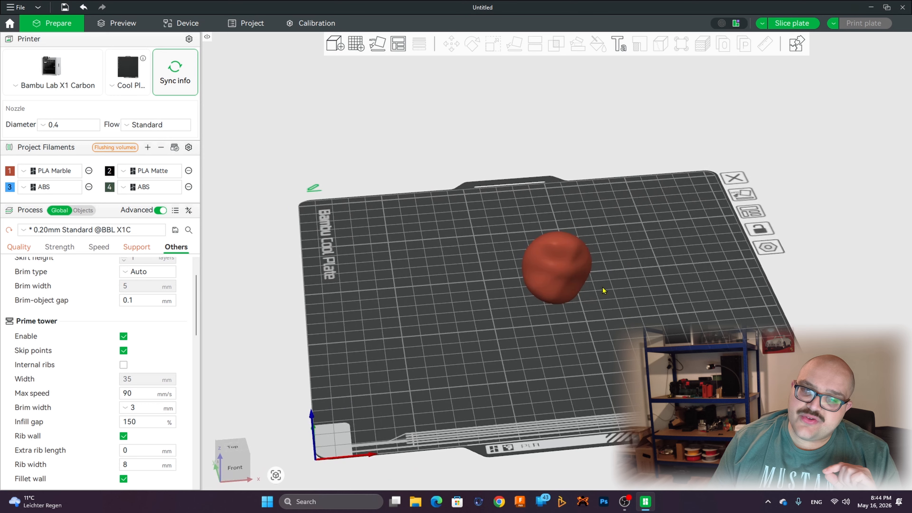
drag(742, 291, 662, 261)
scroll(738, 315, down, 3)
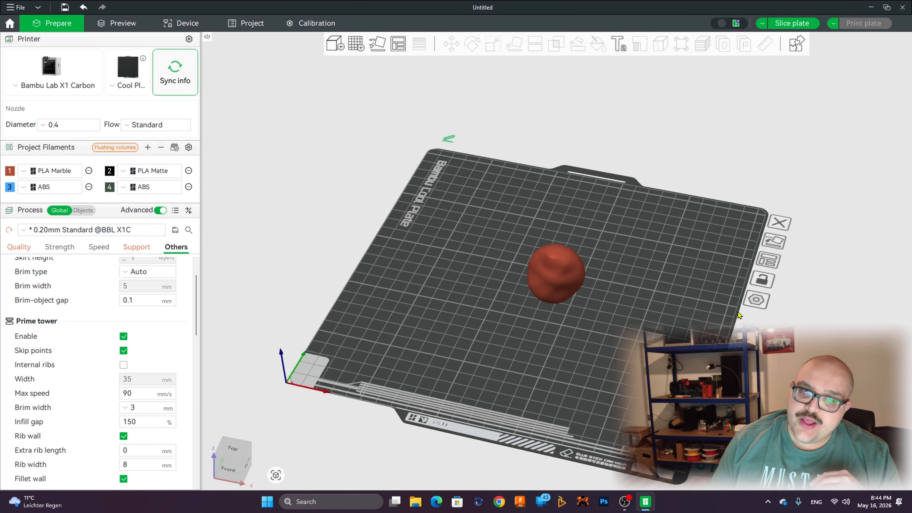
click(552, 263)
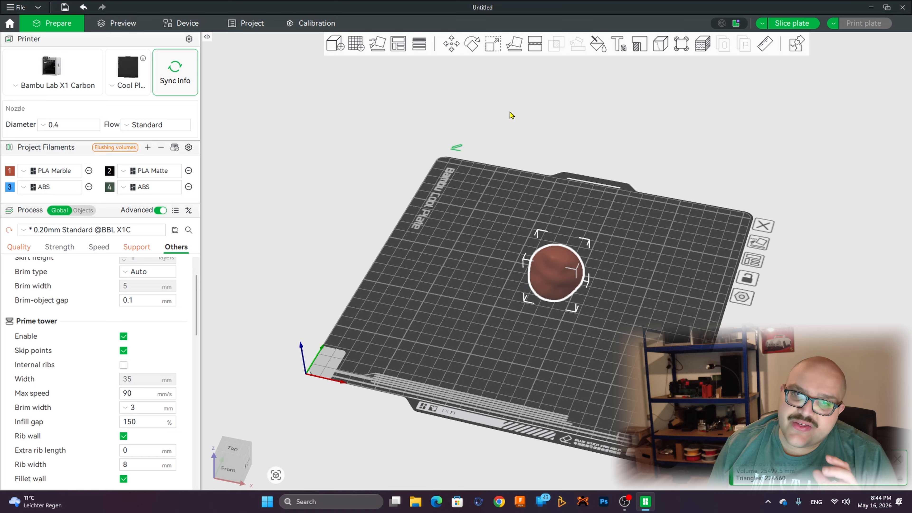
click(420, 45)
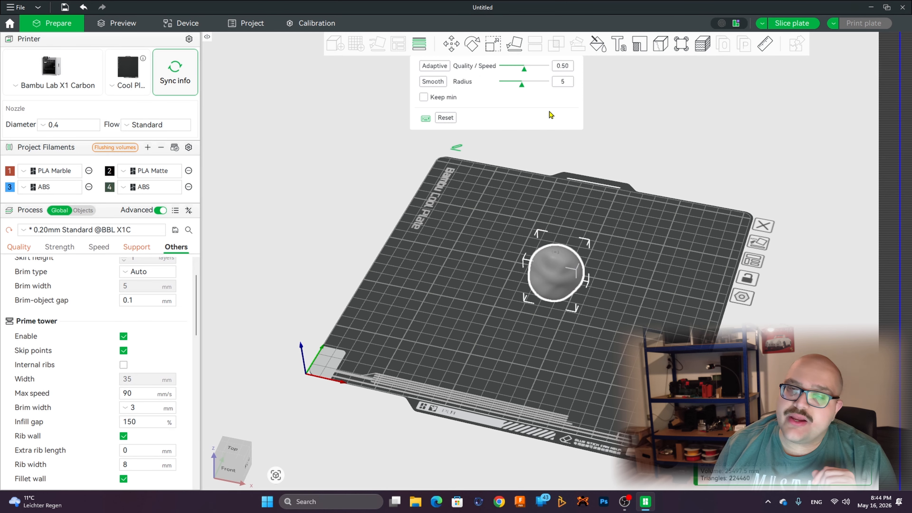
drag(524, 68, 505, 74)
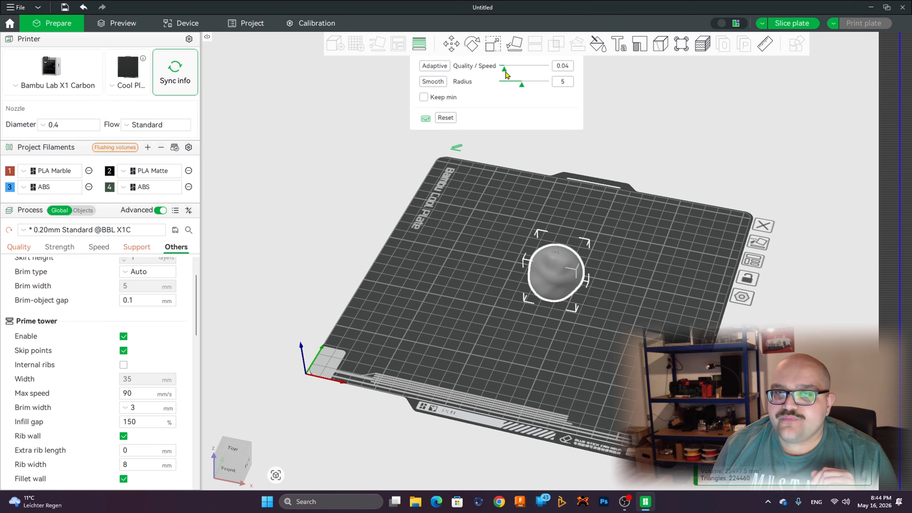
click(432, 65)
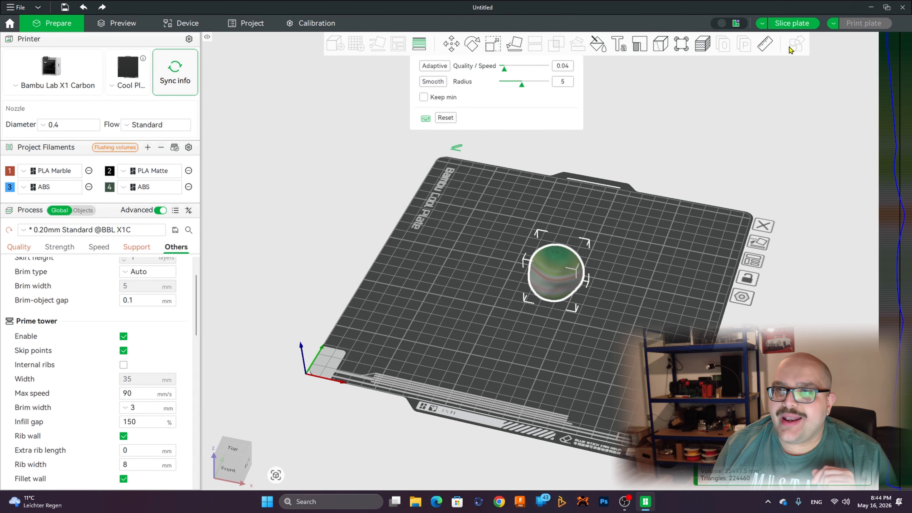
Step: Slice the plate and inspect the pebble's fine adaptive layers from several angles and up close
click(798, 24)
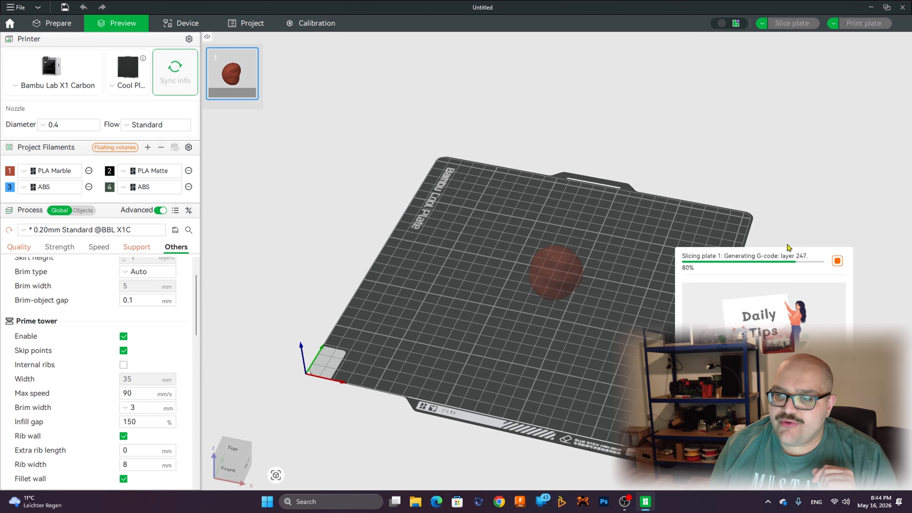
scroll(739, 327, down, 2)
scroll(739, 327, up, 11)
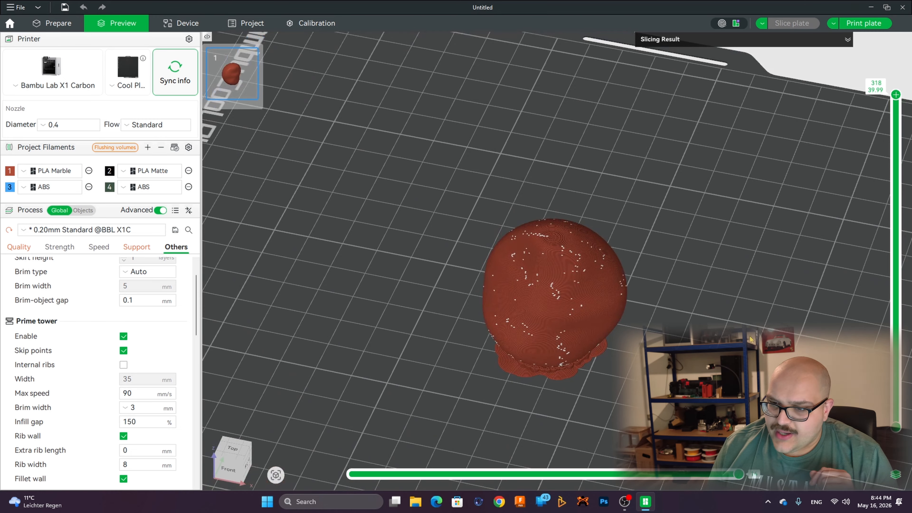
drag(739, 327, 769, 334)
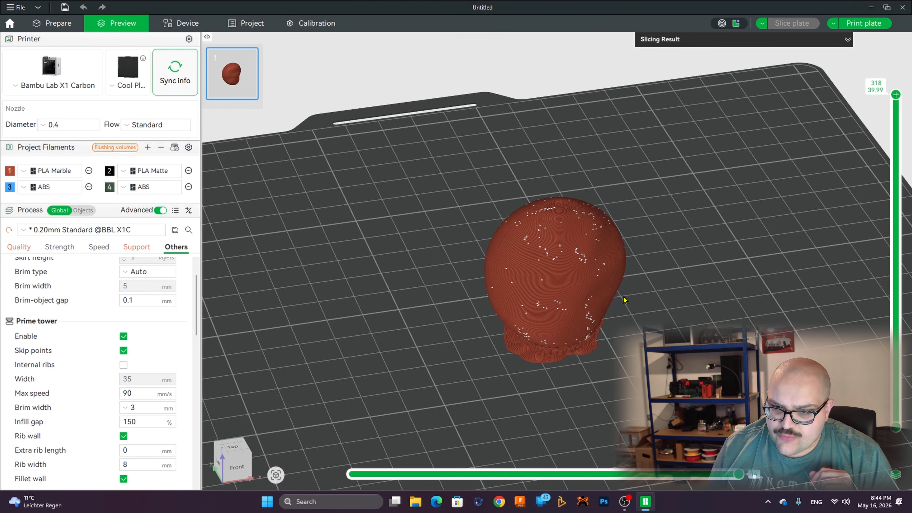
drag(625, 300, 745, 331)
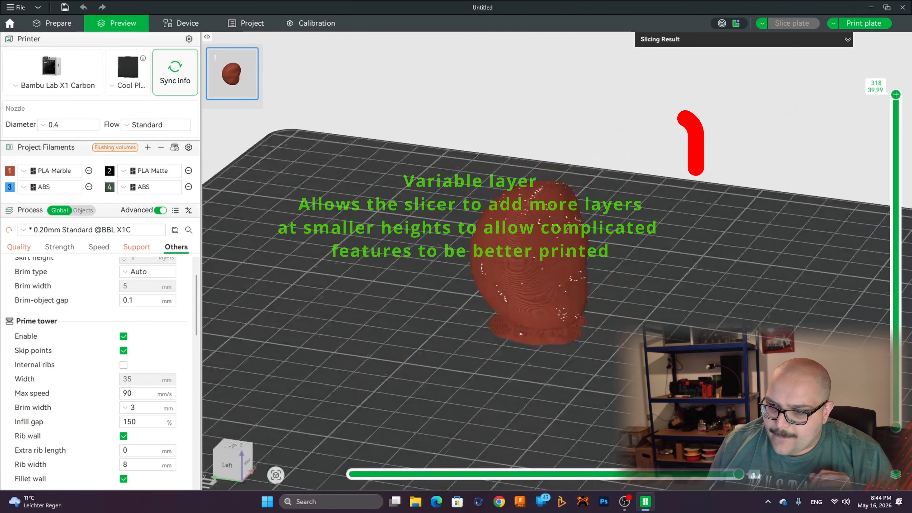
drag(722, 171, 734, 194)
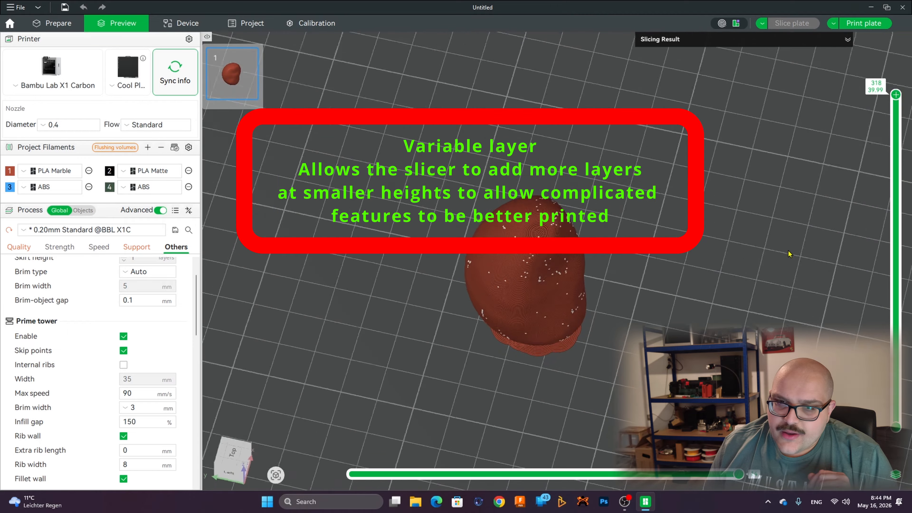
drag(789, 254, 862, 151)
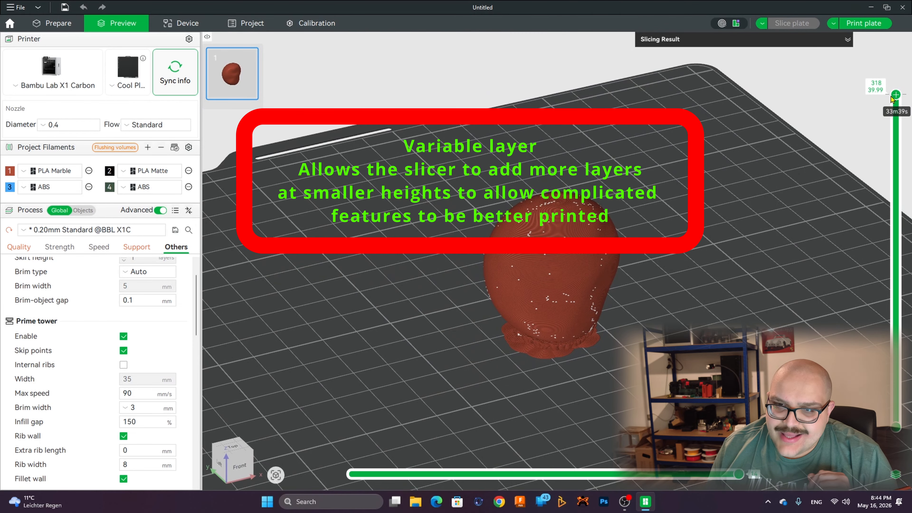
mouse_move(893, 100)
mouse_down()
mouse_move(894, 324)
mouse_move(884, 220)
mouse_move(894, 94)
mouse_up()
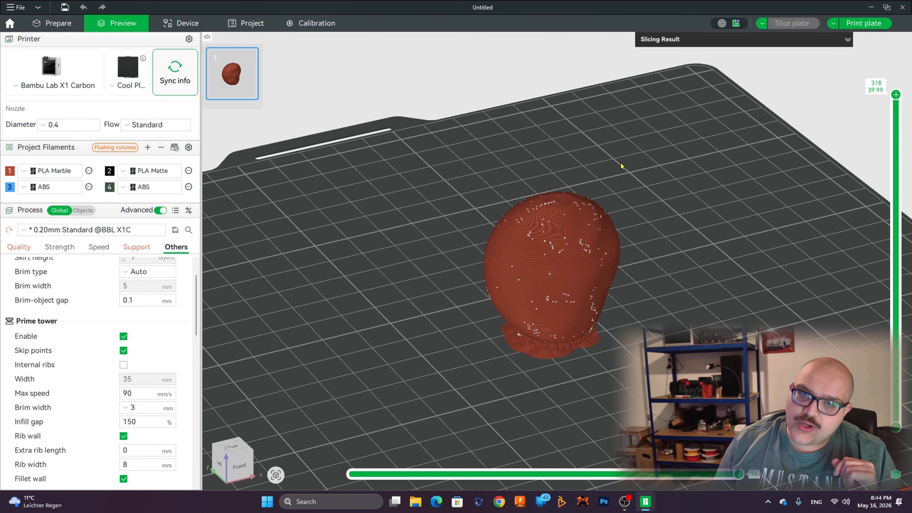
scroll(623, 166, up, 6)
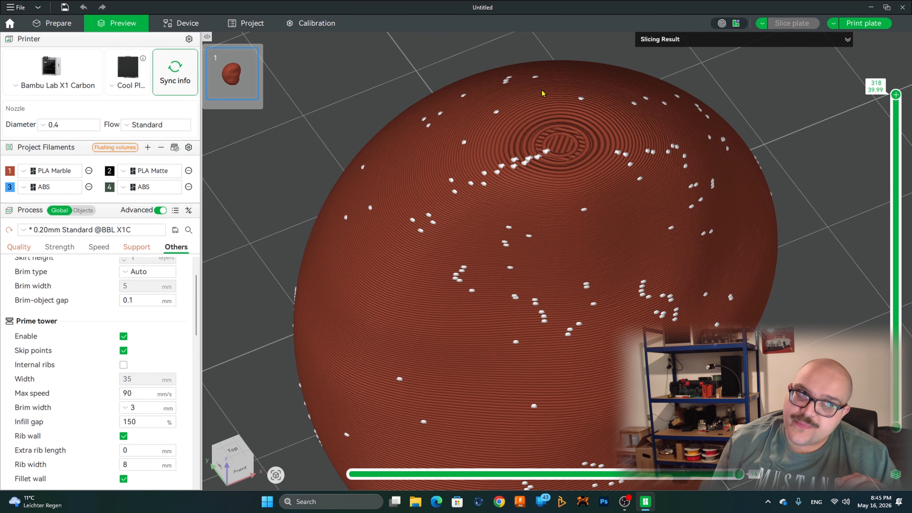
Step: Set the variable layer height's Quality / Speed to 1.00 and reapply the adaptive layers to the pebble
click(73, 22)
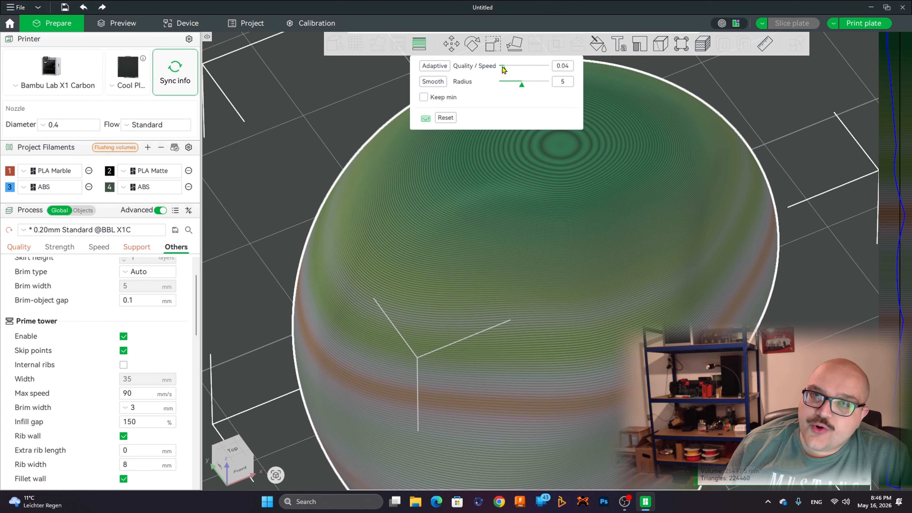
drag(504, 69, 545, 68)
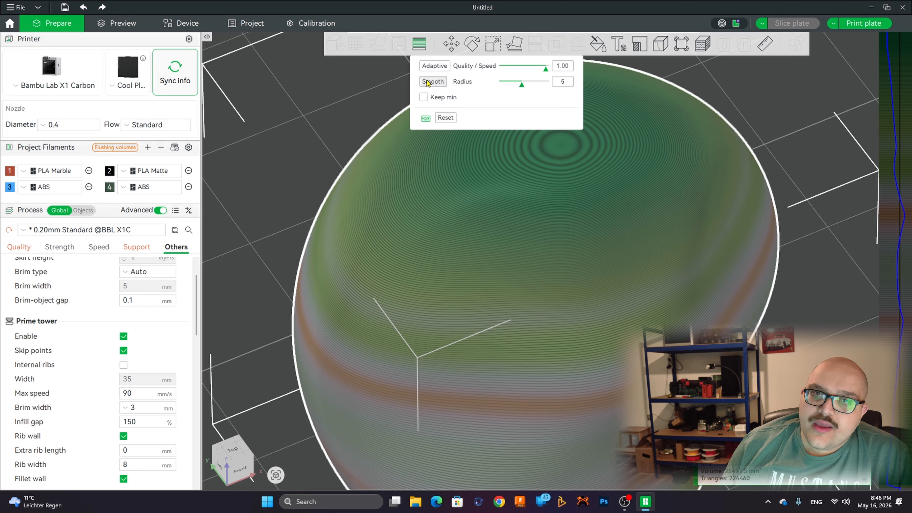
click(434, 66)
scroll(610, 143, down, 5)
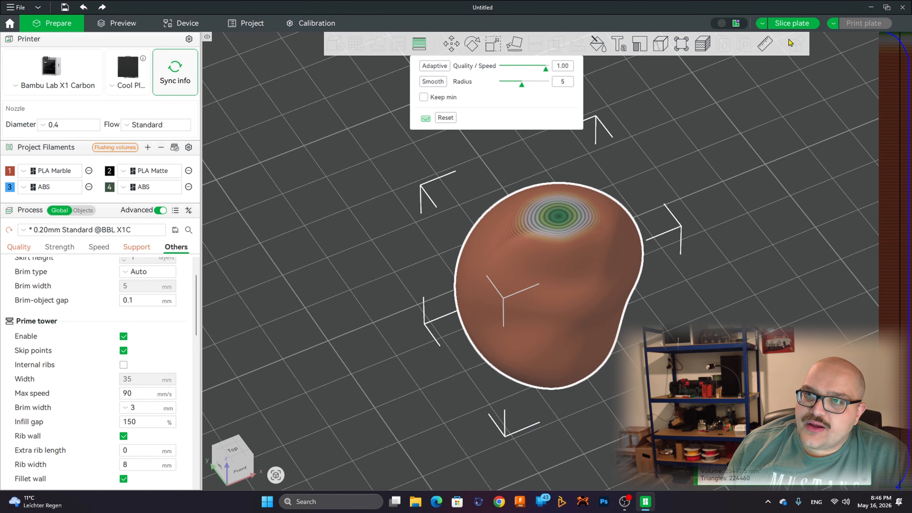
Step: Slice the plate again and examine the coarser layers around the top of the pebble
click(792, 23)
scroll(771, 201, up, 5)
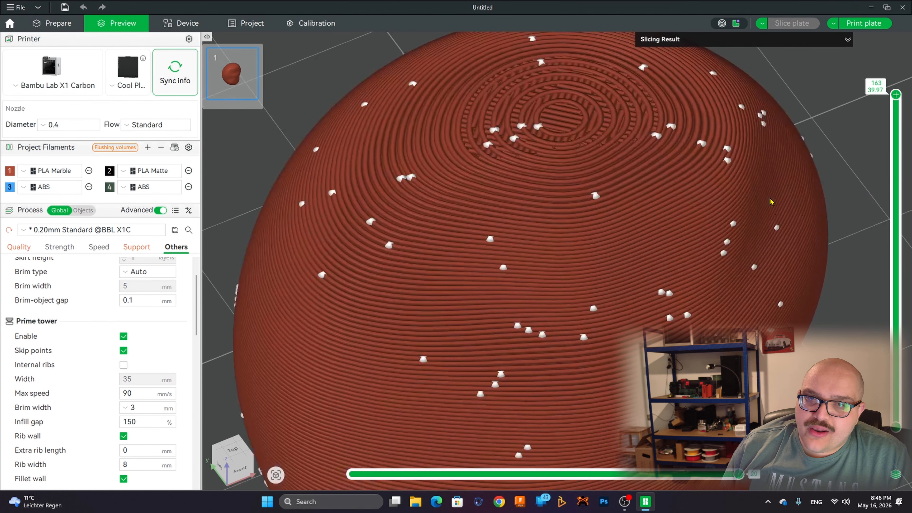
scroll(790, 237, down, 4)
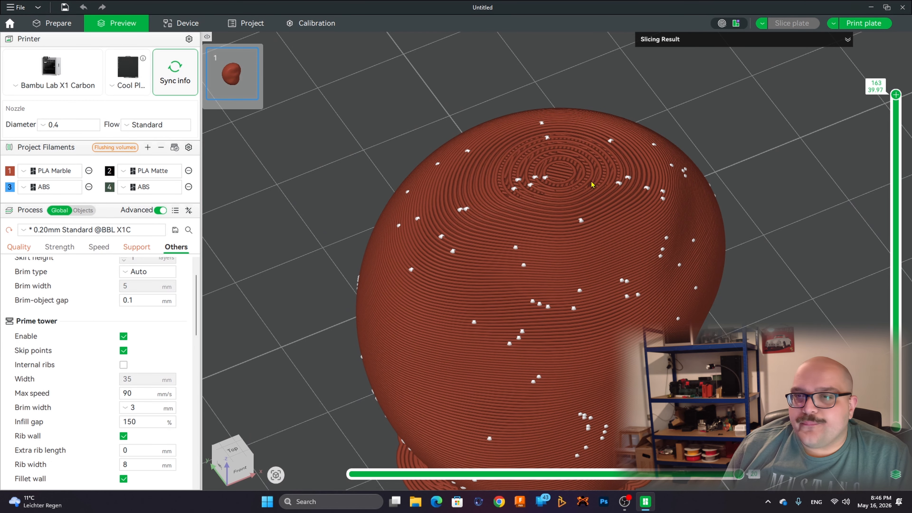
drag(592, 184, 579, 179)
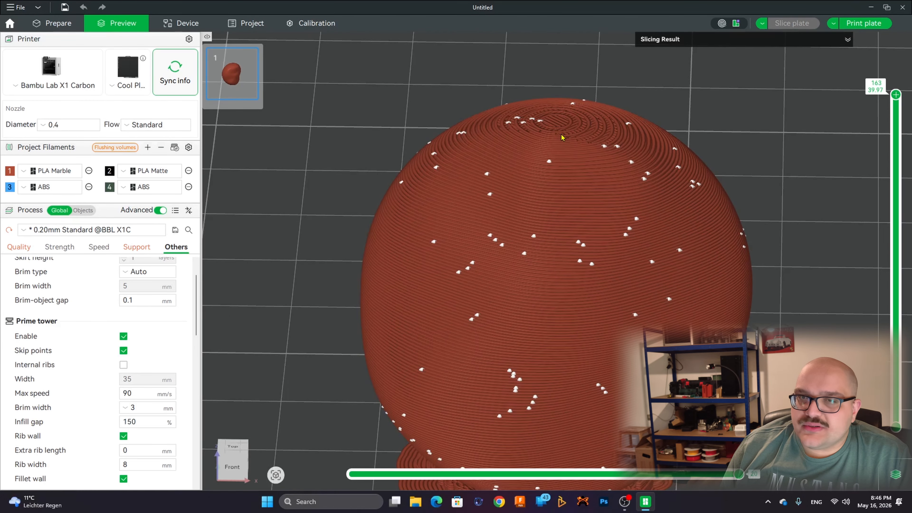
drag(519, 120, 610, 169)
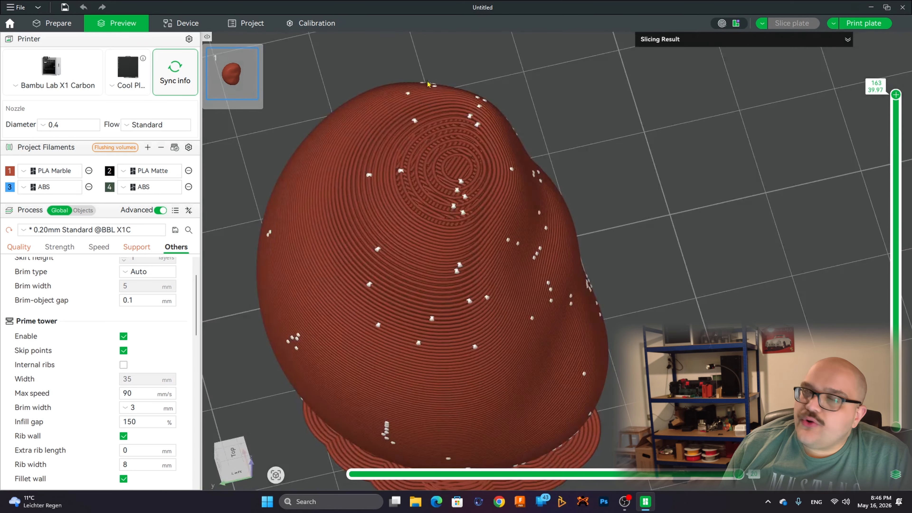
drag(705, 205, 695, 207)
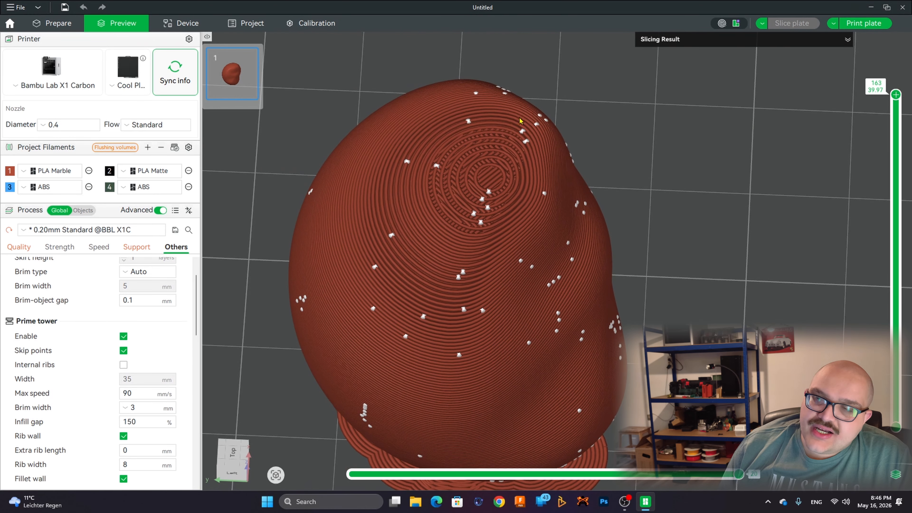
Step: Reset the pebble's variable layer heights and close the Simplify dialog without applying it
click(43, 18)
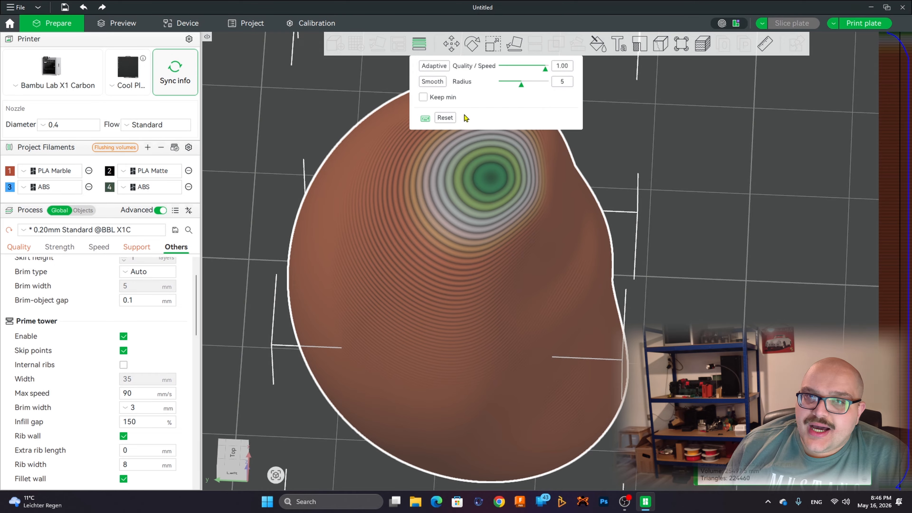
click(445, 117)
drag(852, 304, 838, 288)
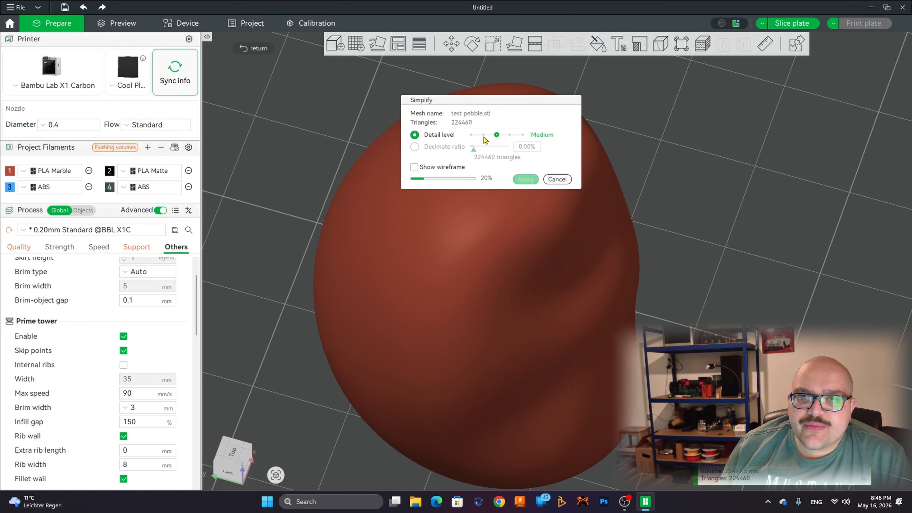
click(557, 179)
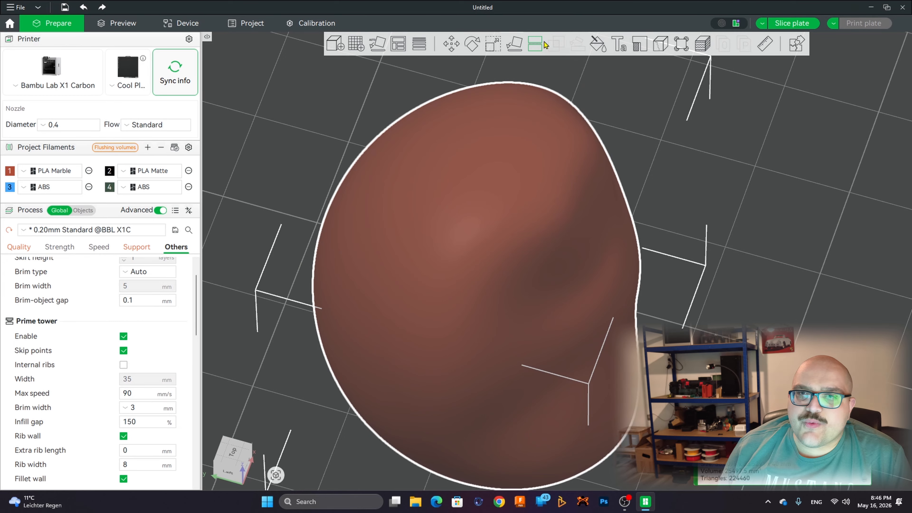
Step: Start a planar cut through the pebble and hide the settings sidebar to clear the workspace
click(518, 43)
scroll(775, 230, down, 9)
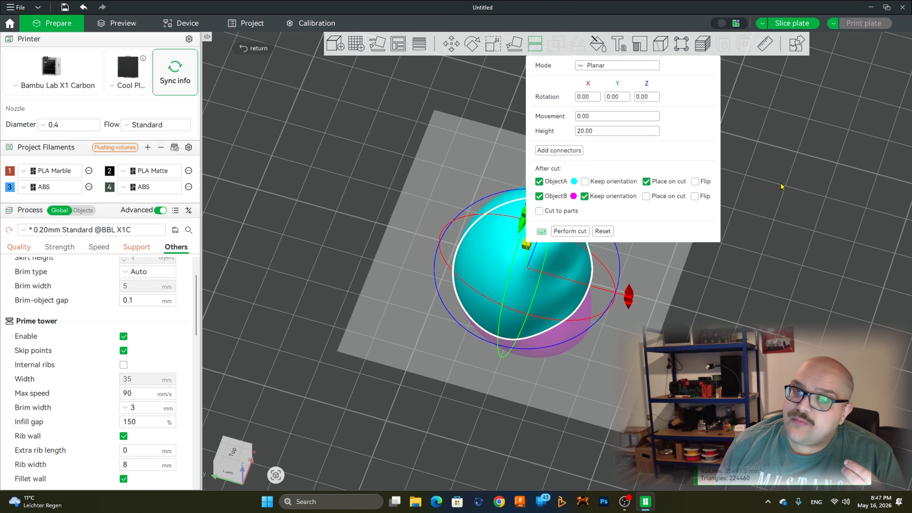
scroll(783, 187, down, 4)
drag(751, 309, 727, 295)
click(205, 38)
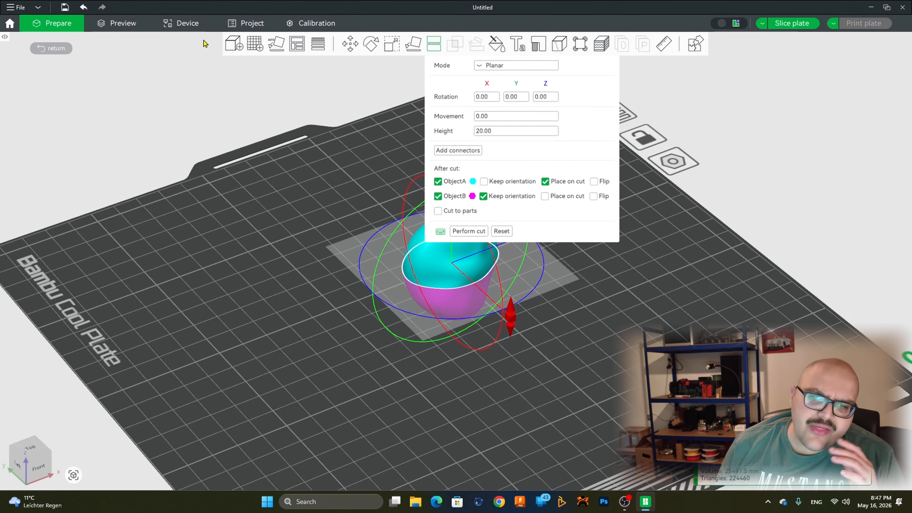
mouse_move(294, 198)
mouse_down()
mouse_move(346, 177)
mouse_move(305, 196)
mouse_up()
right_drag(679, 176, 539, 245)
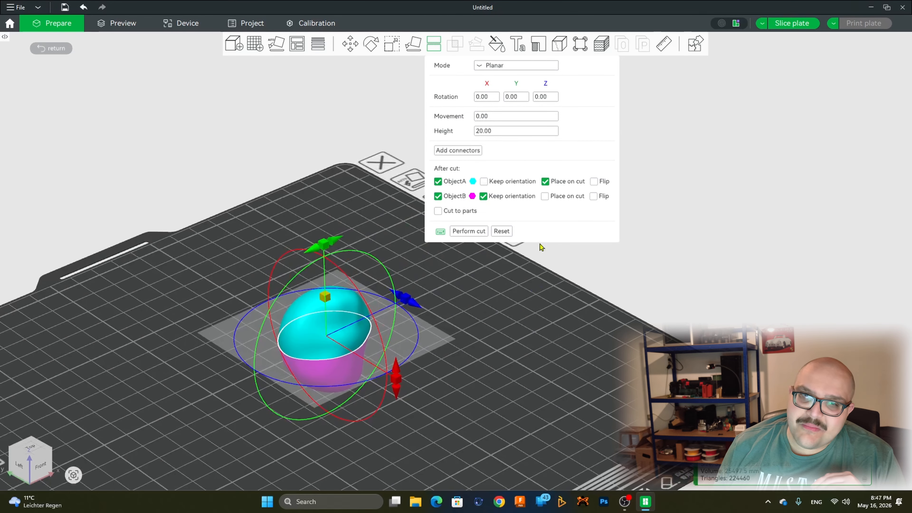
Step: Add a circular Prizm plug connector to the pebble's cut face, near its rear edge
click(463, 150)
scroll(324, 287, down, 3)
scroll(351, 299, up, 5)
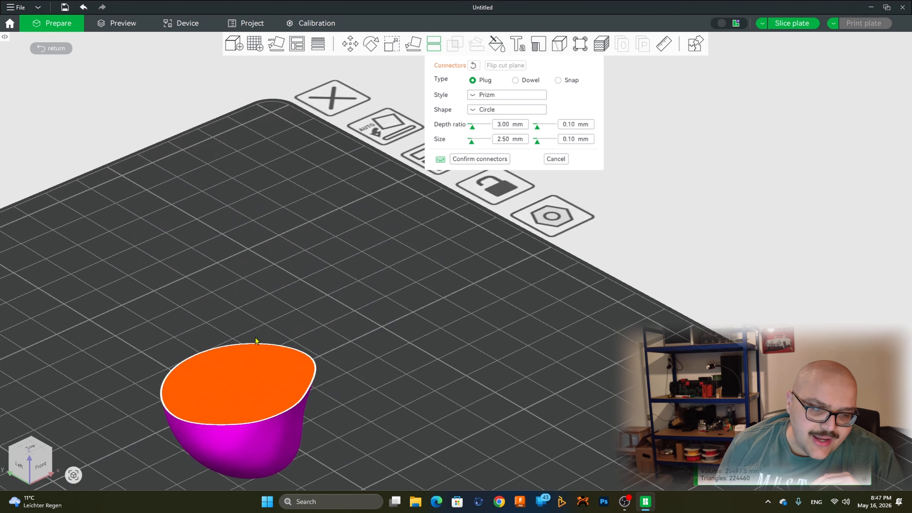
scroll(309, 319, up, 5)
right_drag(413, 285, 643, 261)
right_drag(450, 313, 475, 264)
scroll(471, 266, up, 1)
click(365, 339)
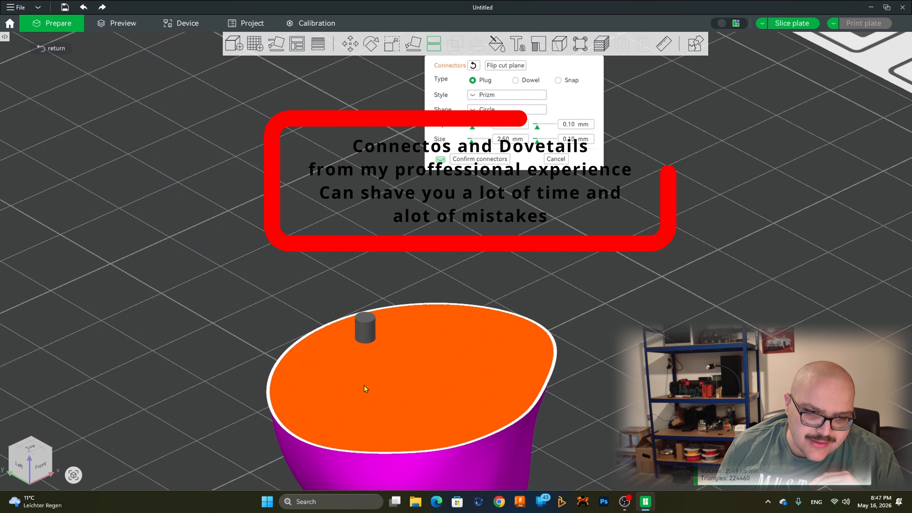
Step: Place four more circular plug connectors around the pebble's cut face and confirm the connectors
click(354, 409)
click(423, 420)
click(496, 383)
click(483, 336)
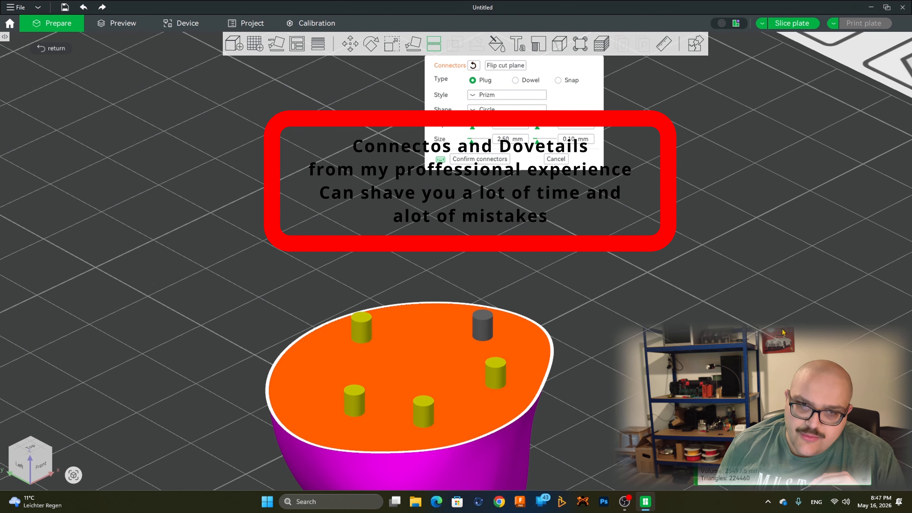
click(502, 159)
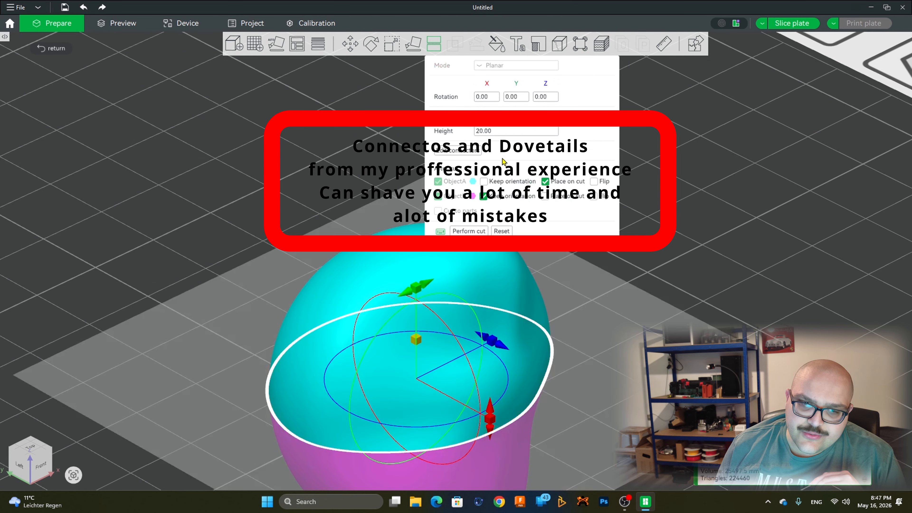
Step: Perform the planar cut on the pebble and inspect the pegs and matching holes on the two halves
click(478, 232)
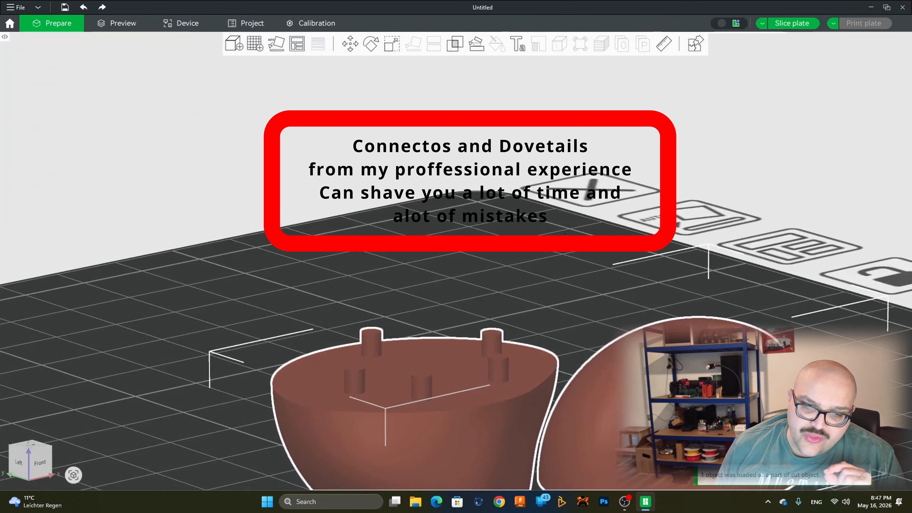
drag(601, 227, 588, 166)
right_drag(699, 273, 611, 218)
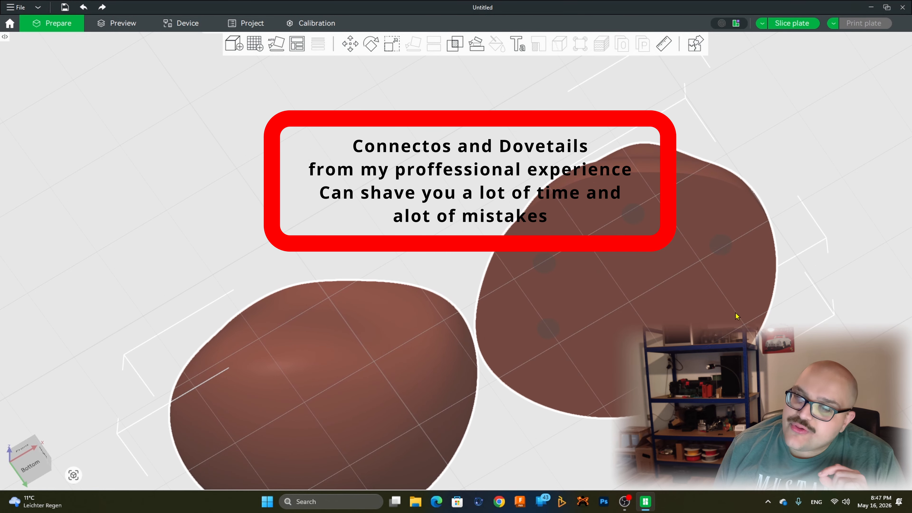
drag(568, 163, 585, 205)
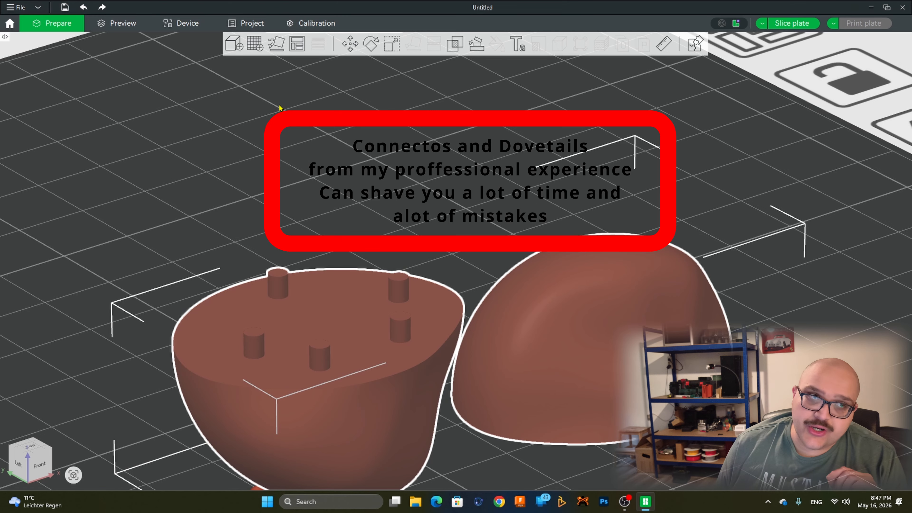
Step: Undo the connector cut, try a Dovetail cut with a 7.48 mm wide groove on the whole pebble, and reset it
click(84, 7)
click(434, 44)
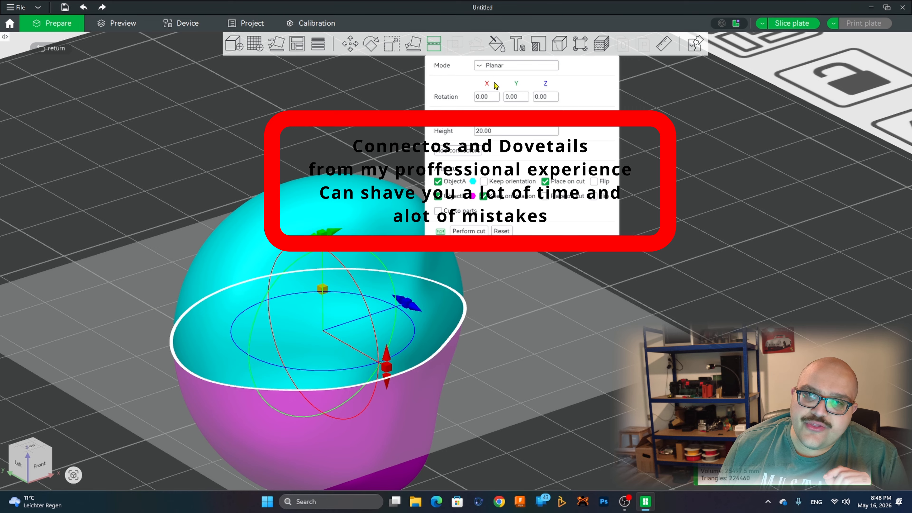
click(495, 65)
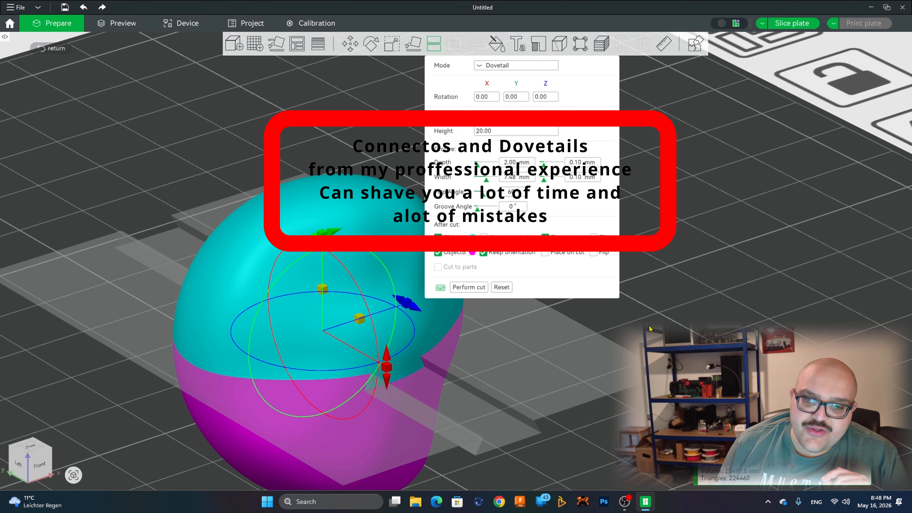
drag(649, 324, 631, 312)
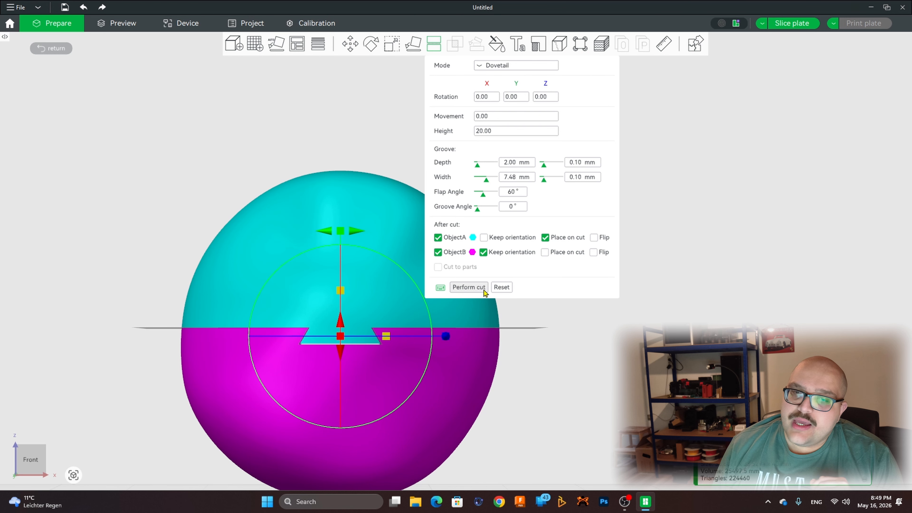
click(498, 288)
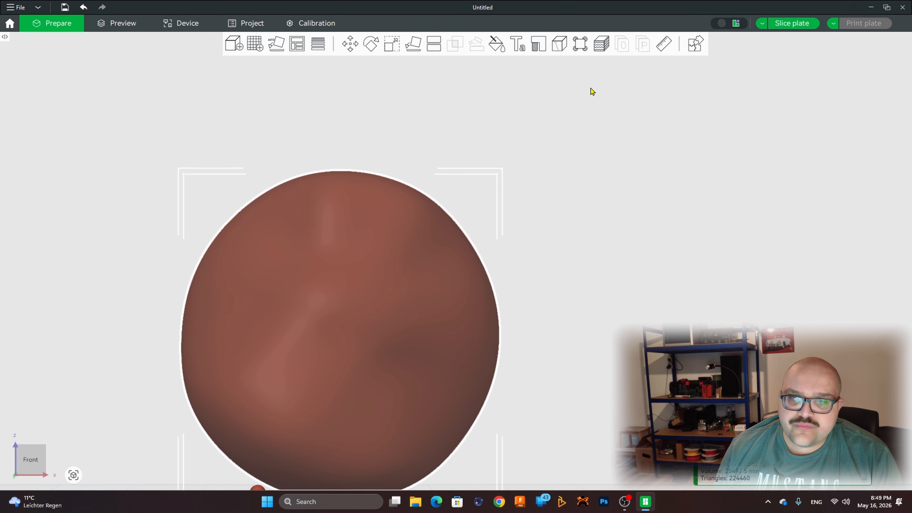
Step: Stretch the pebble along Z with the Scale tool to about 181 %, about 72 mm tall
scroll(515, 78, down, 3)
key(s)
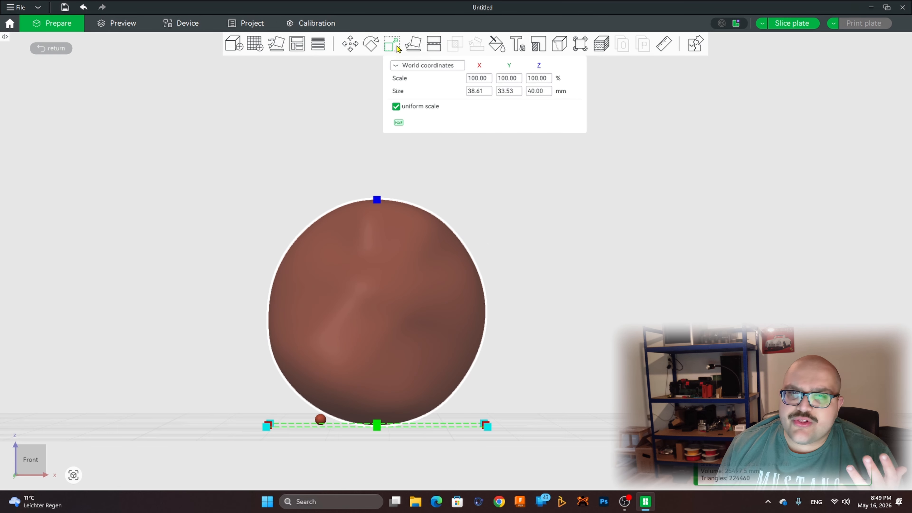
drag(562, 157, 584, 177)
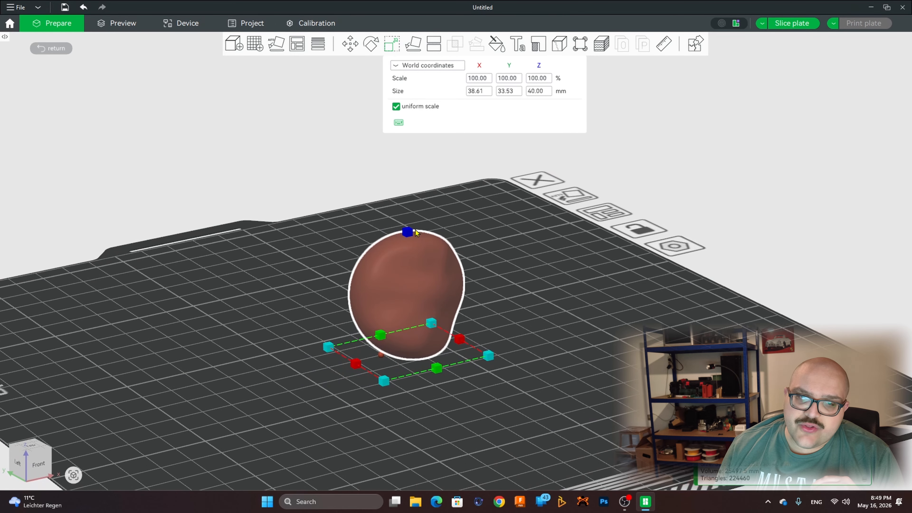
drag(413, 233, 466, 127)
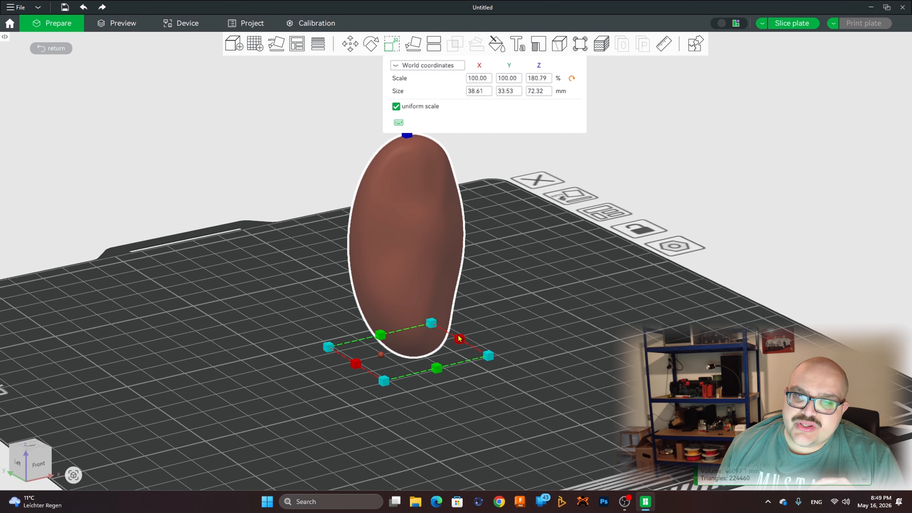
Step: Enlarge the stretched pebble proportionally to about 102 × 89 × 191 mm and check its size against the build plate
key(5)
key(0)
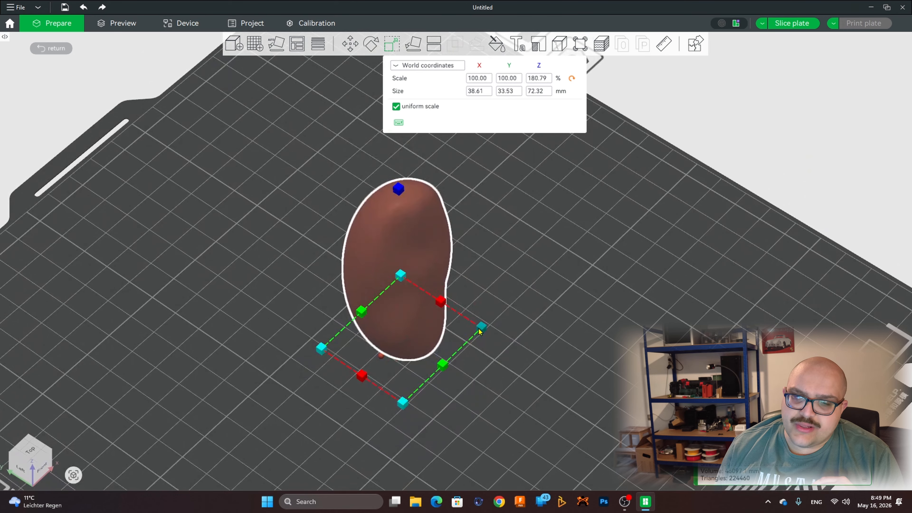
scroll(481, 327, up, 5)
drag(561, 288, 757, 116)
scroll(646, 298, down, 10)
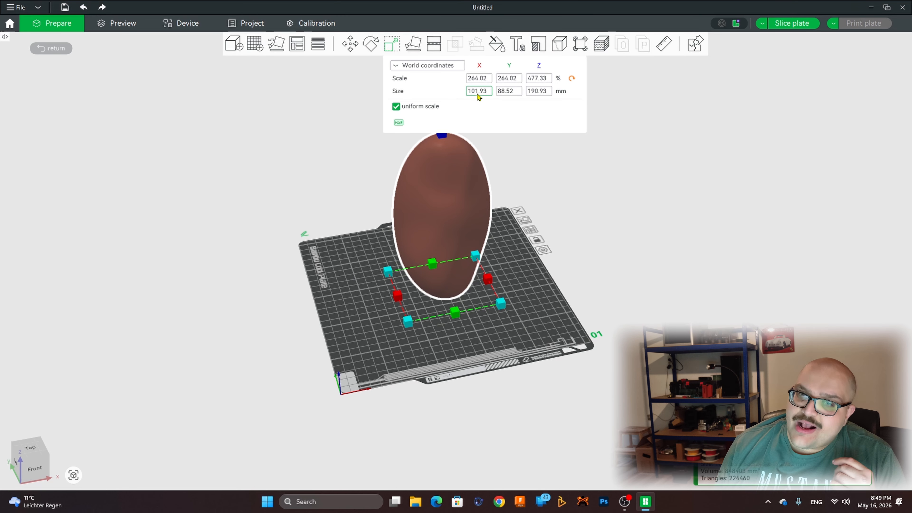
click(536, 89)
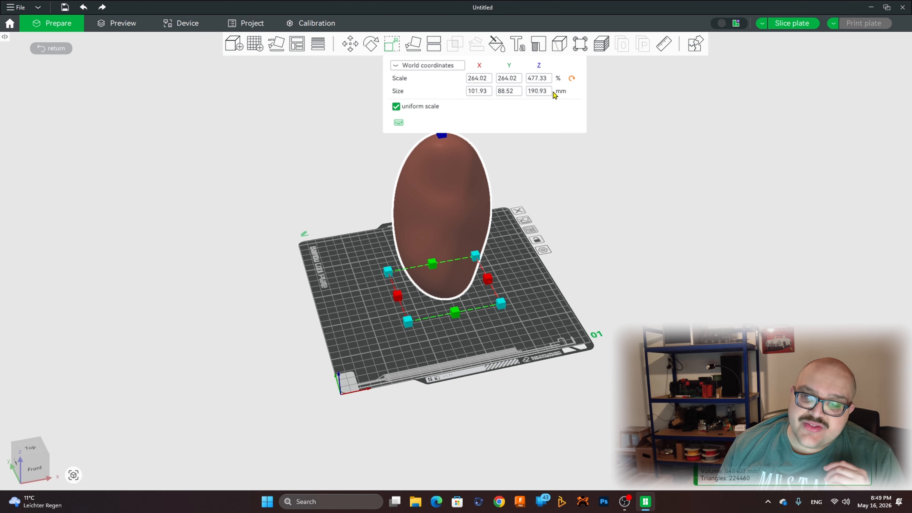
scroll(551, 273, down, 6)
scroll(539, 275, up, 6)
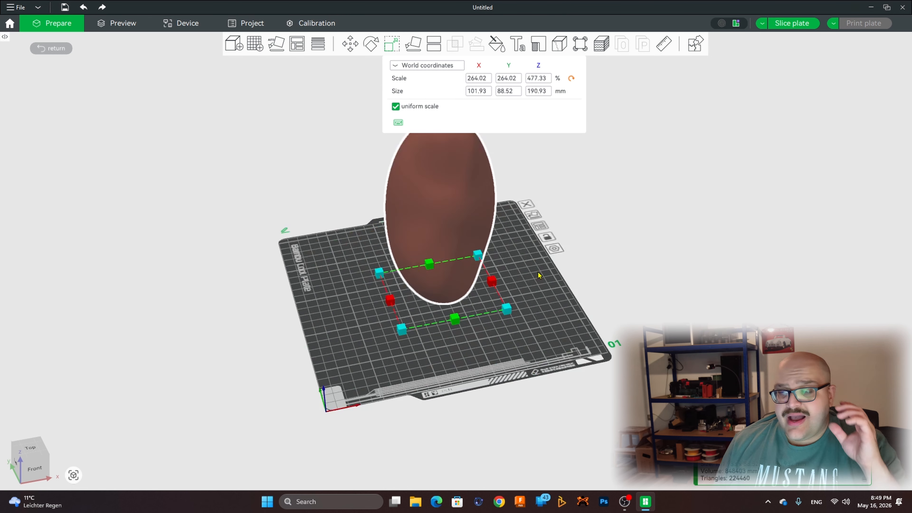
scroll(538, 272, up, 5)
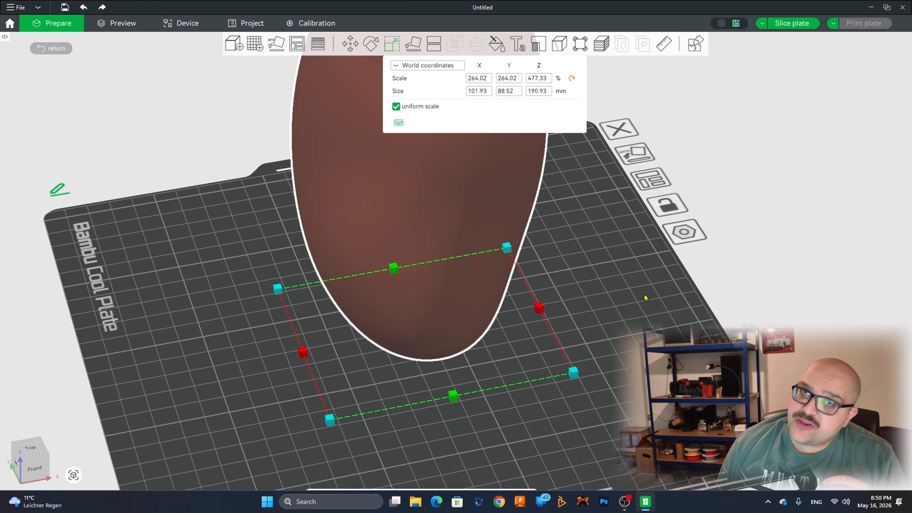
scroll(643, 296, down, 6)
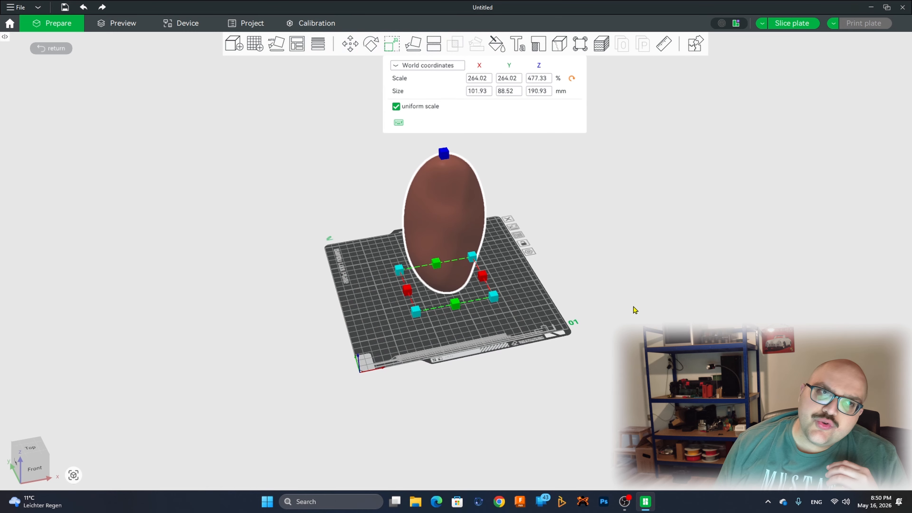
Step: Undo both scale changes on the pebble and bring back the hidden settings sidebar
click(51, 48)
click(83, 8)
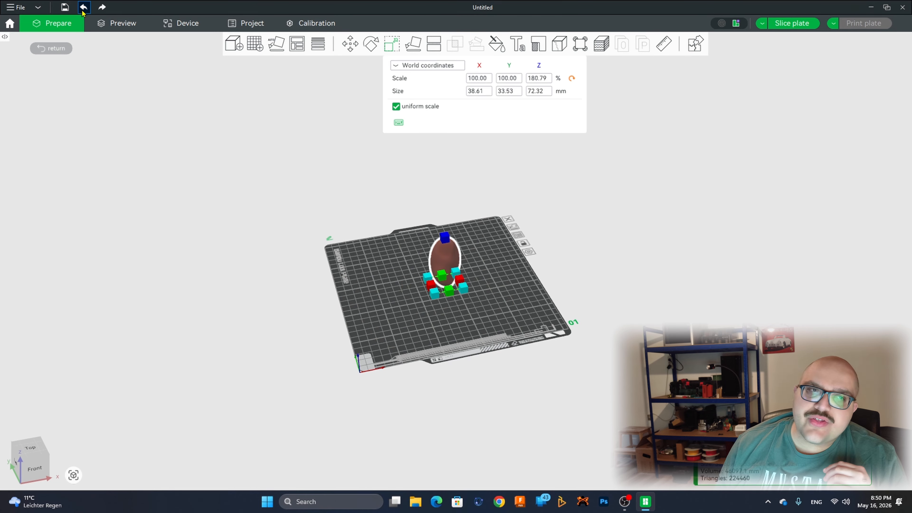
click(83, 7)
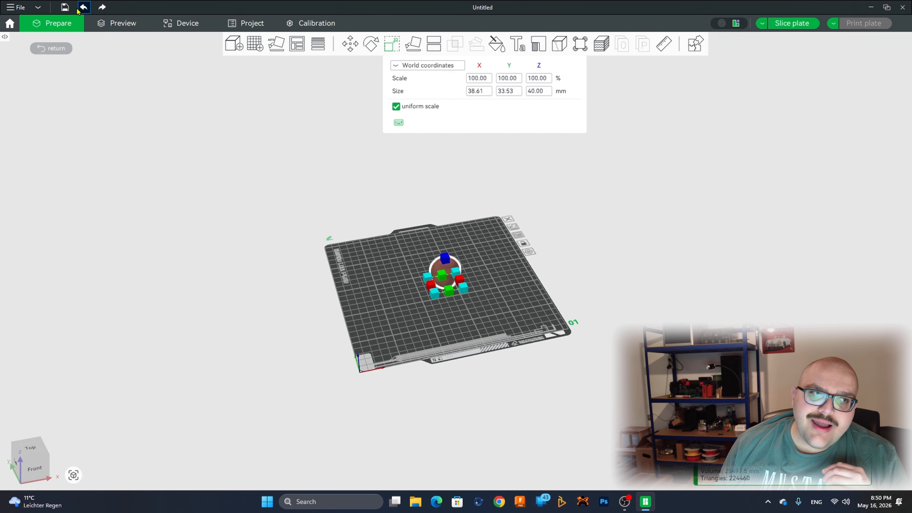
click(5, 37)
mouse_move(501, 130)
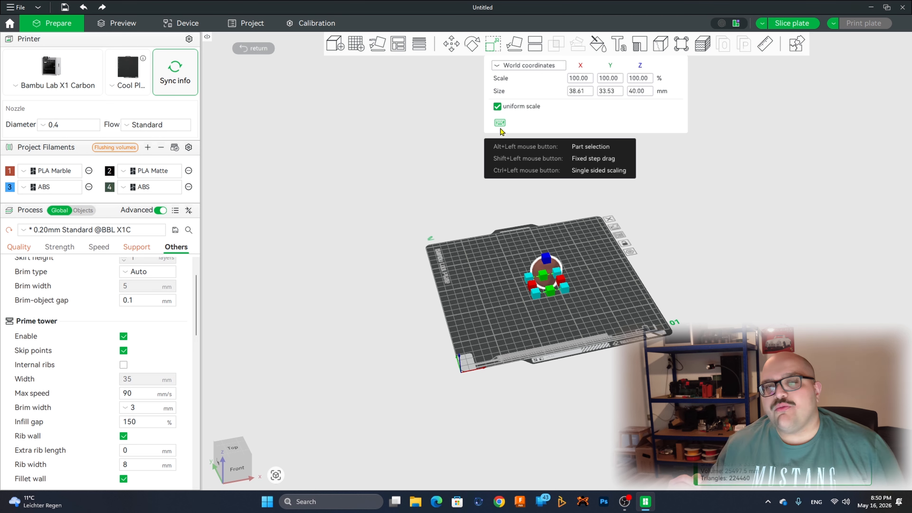